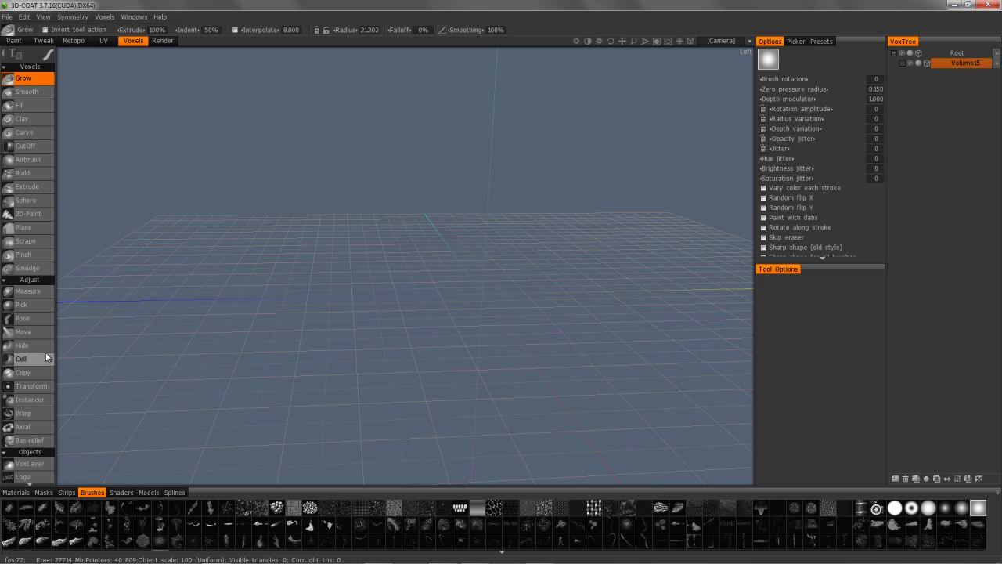
Step: Start the Sketch tool and turn on the reference planes for the Y-axis and Z-axis
drag(49, 392, 65, 228)
drag(48, 419, 87, 263)
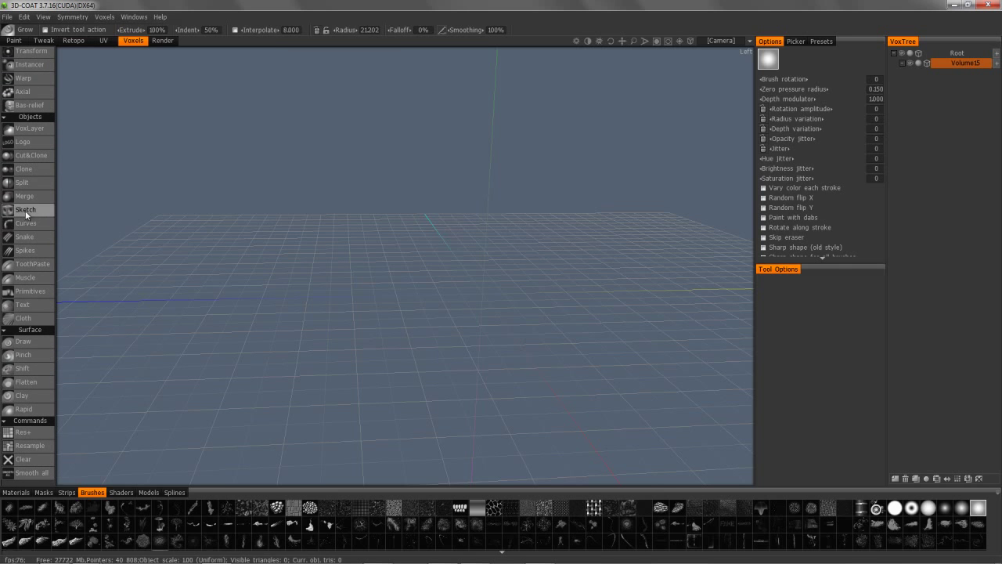
click(28, 210)
mouse_move(392, 203)
mouse_down()
mouse_move(436, 223)
mouse_move(135, 259)
mouse_move(179, 195)
mouse_up()
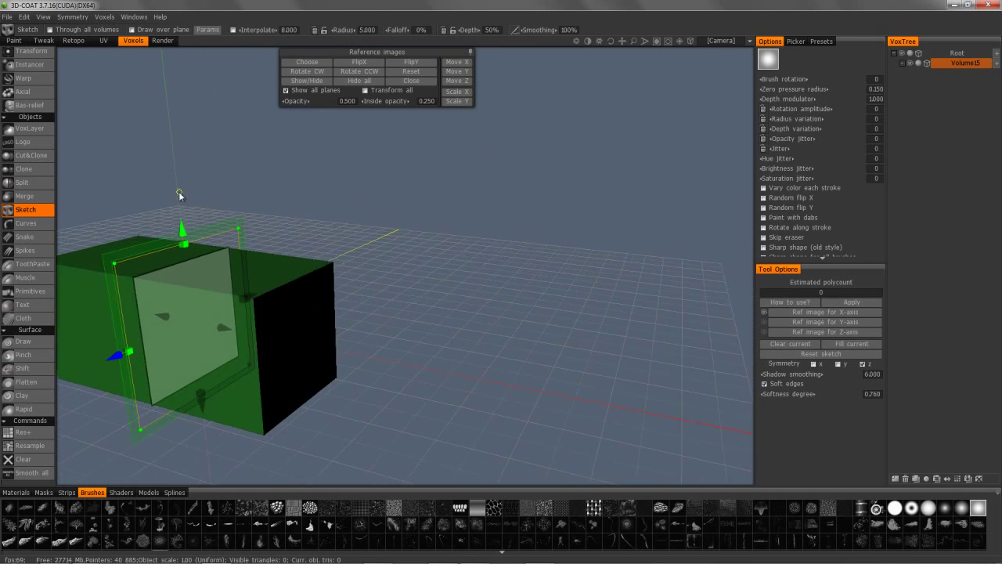
middle_drag(180, 195, 362, 215)
mouse_move(395, 301)
mouse_down()
mouse_move(413, 322)
mouse_move(404, 317)
mouse_move(364, 353)
mouse_up()
middle_drag(364, 352, 354, 212)
mouse_move(354, 213)
mouse_down()
mouse_move(313, 235)
mouse_move(371, 287)
mouse_move(327, 248)
mouse_move(368, 208)
mouse_move(364, 197)
mouse_move(348, 213)
mouse_move(304, 99)
mouse_up()
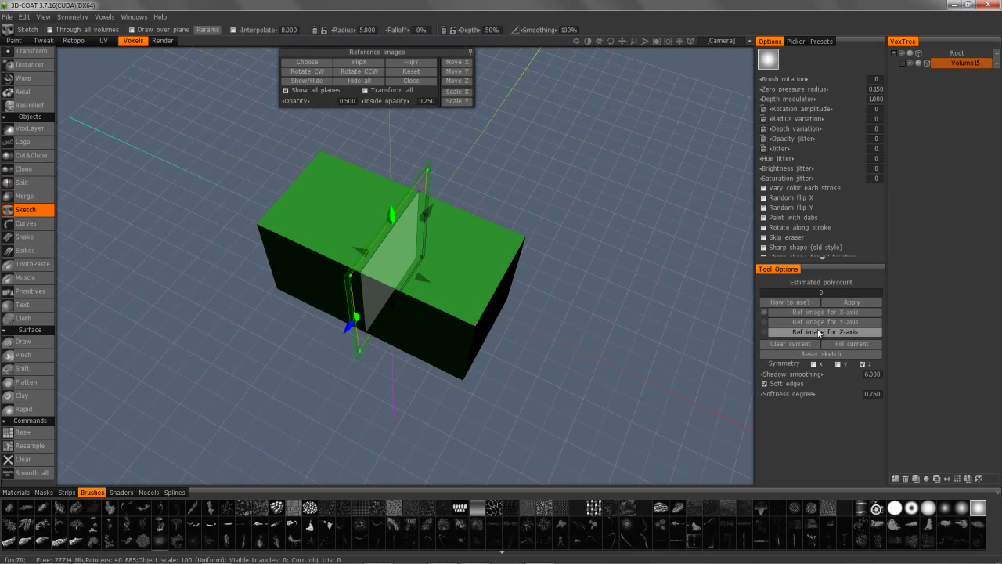
click(764, 323)
click(764, 333)
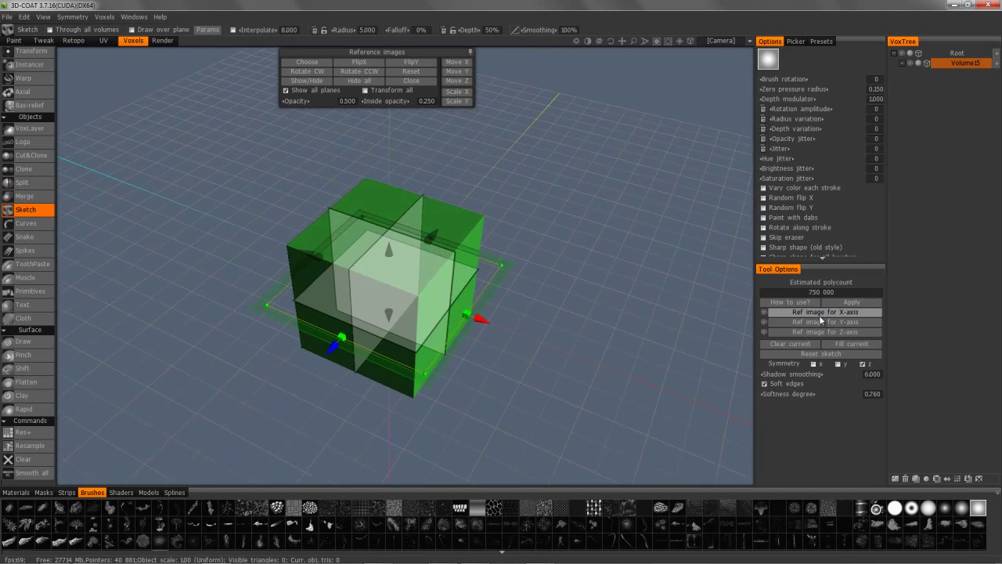
Step: Load the Camaro side silhouette for the X-axis, Camaro_Front__01_Silhouette.jpg for the Z-axis and the Camaro_Top_01 image for the Y-axis
click(821, 319)
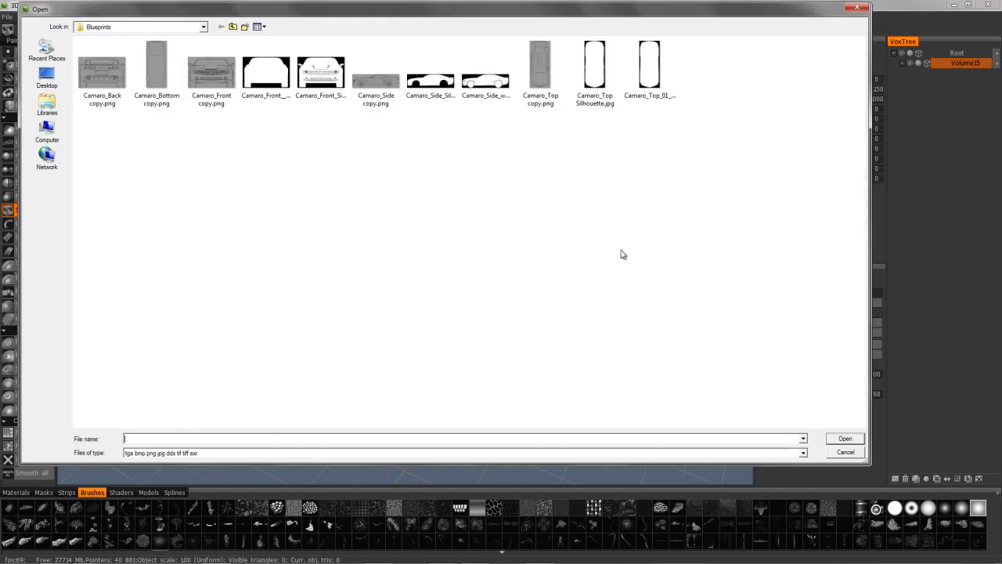
double_click(433, 85)
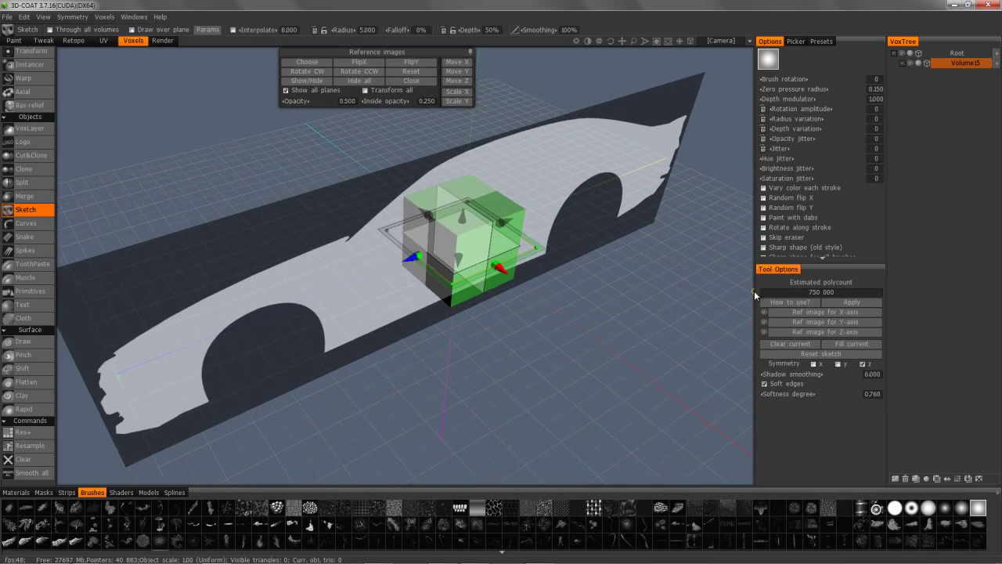
click(821, 332)
click(261, 81)
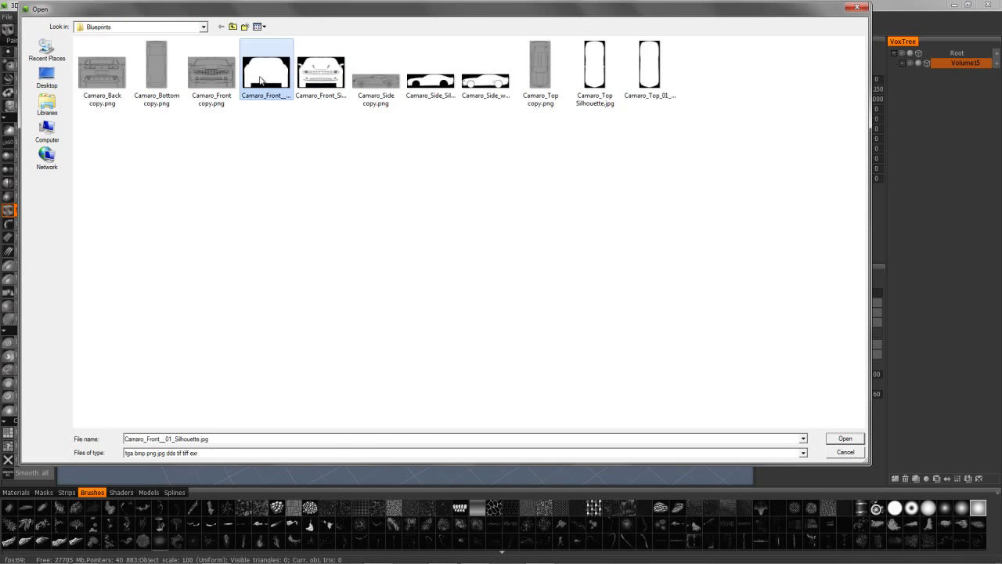
double_click(261, 81)
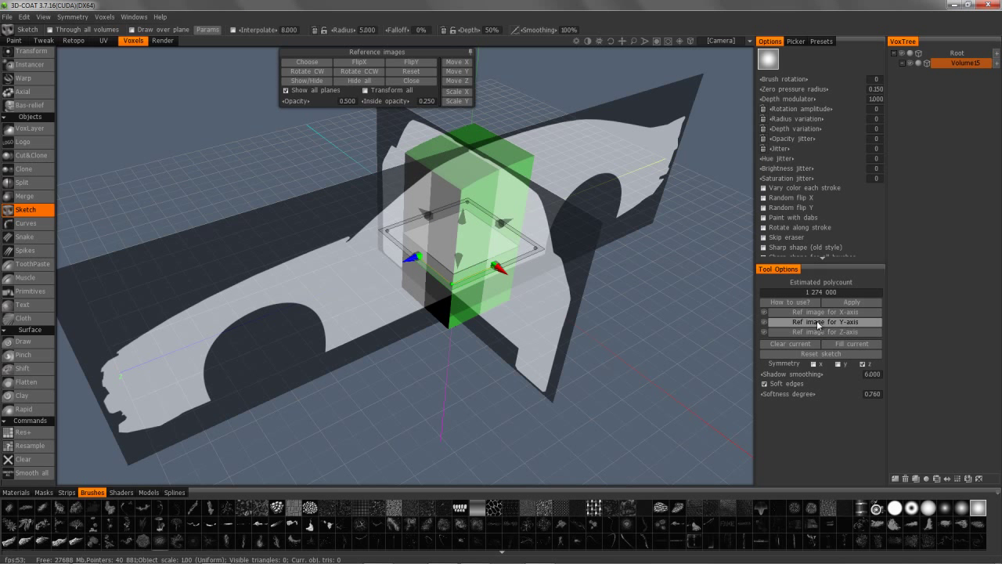
click(819, 324)
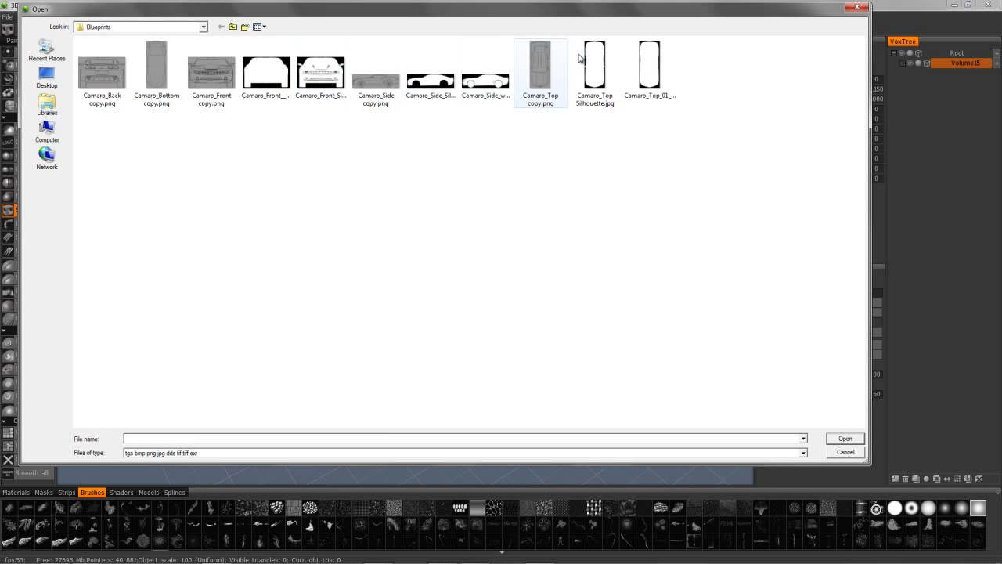
double_click(649, 67)
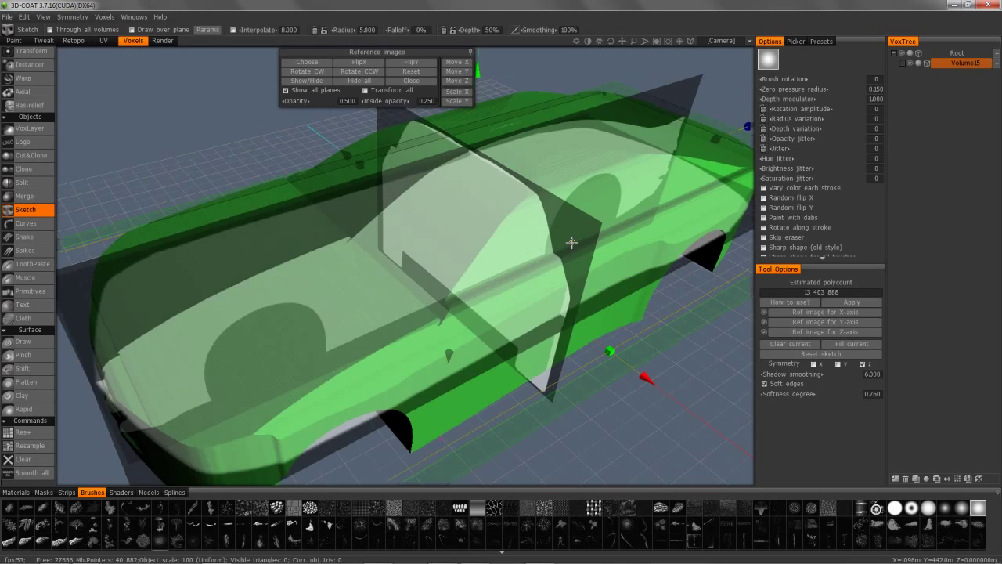
Step: Examine the generated car volume and align an orthographic left view with its side silhouette
right_drag(571, 241, 501, 264)
middle_drag(501, 265, 329, 266)
alt+drag(329, 267, 157, 331)
key(KP_4)
mouse_move(168, 370)
mouse_down()
mouse_move(134, 308)
mouse_move(152, 280)
mouse_move(193, 255)
mouse_move(216, 290)
mouse_move(302, 310)
mouse_up()
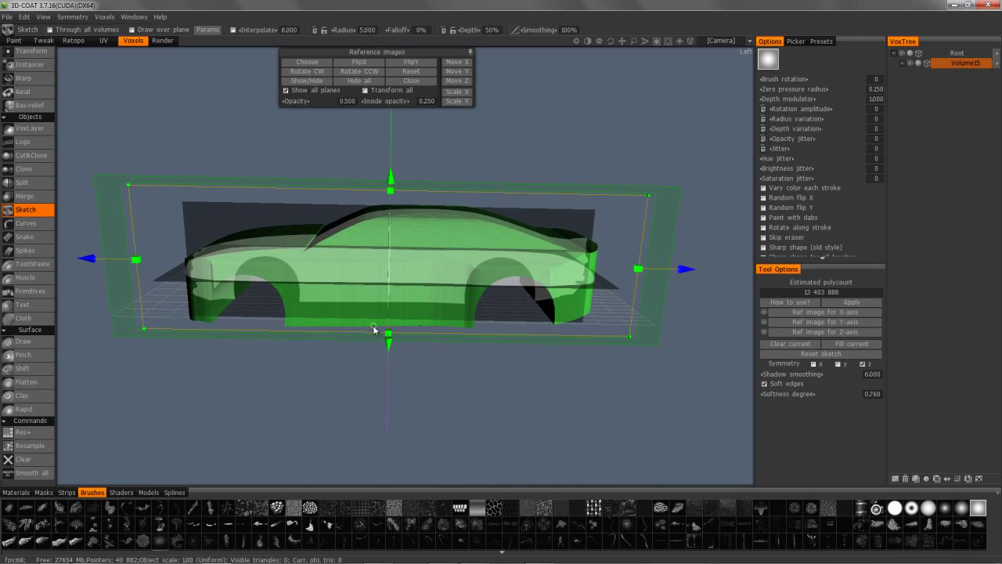
mouse_move(378, 173)
mouse_down()
mouse_move(257, 156)
mouse_move(538, 115)
mouse_up()
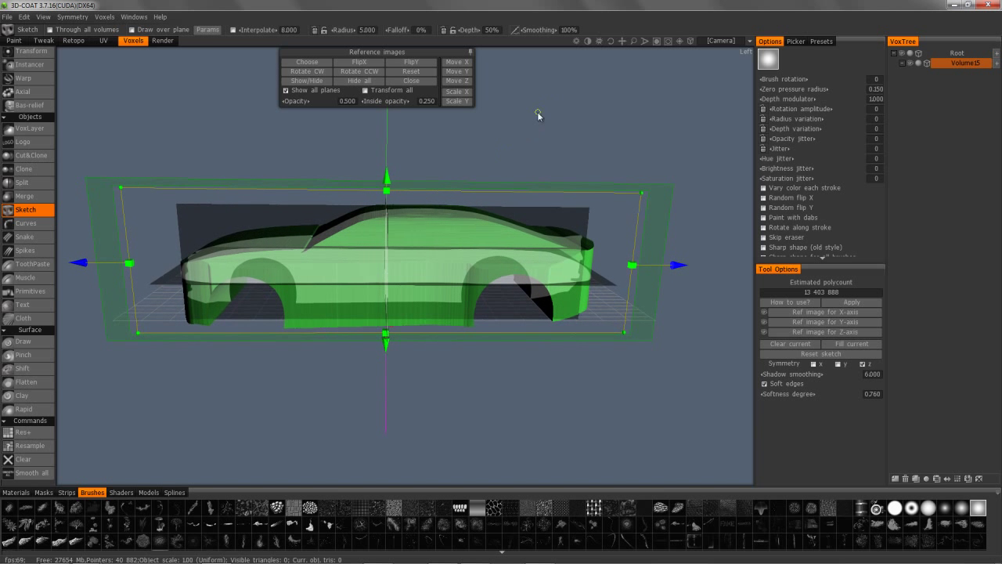
click(692, 41)
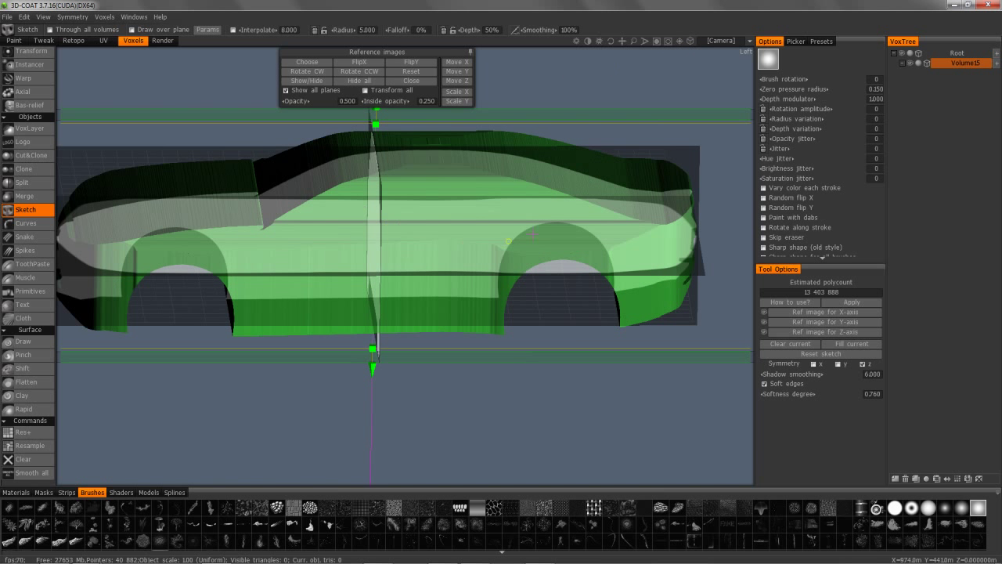
click(721, 47)
click(639, 114)
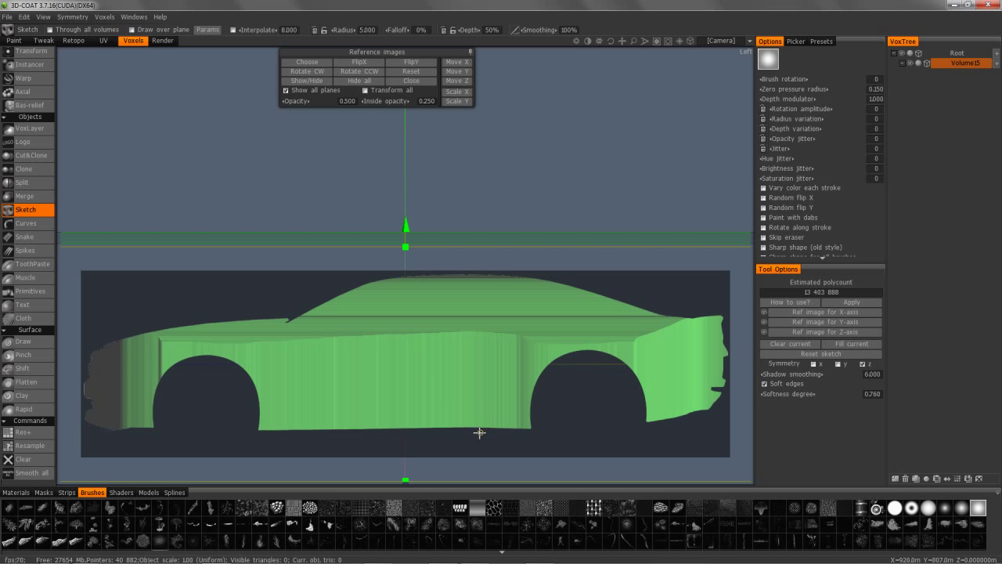
Step: Set the stroke mode to the ellipse shape for drawing on the car's side silhouette
scroll(36, 118, up, 10)
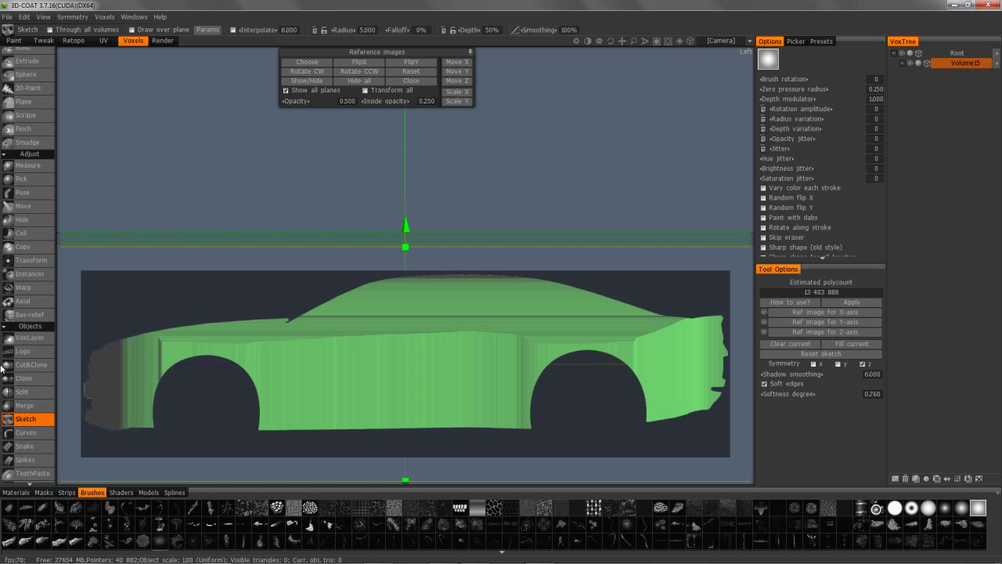
mouse_move(47, 60)
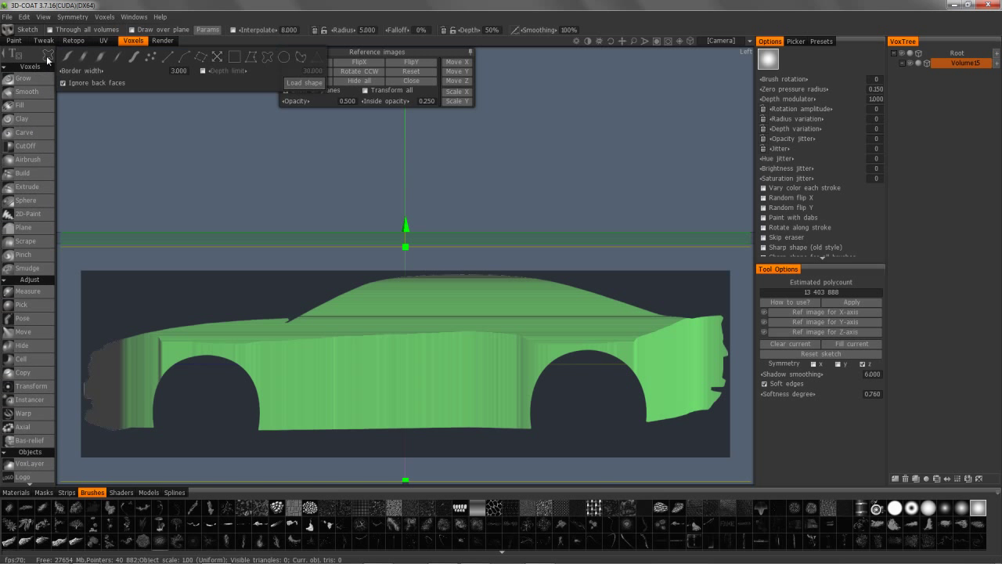
click(284, 59)
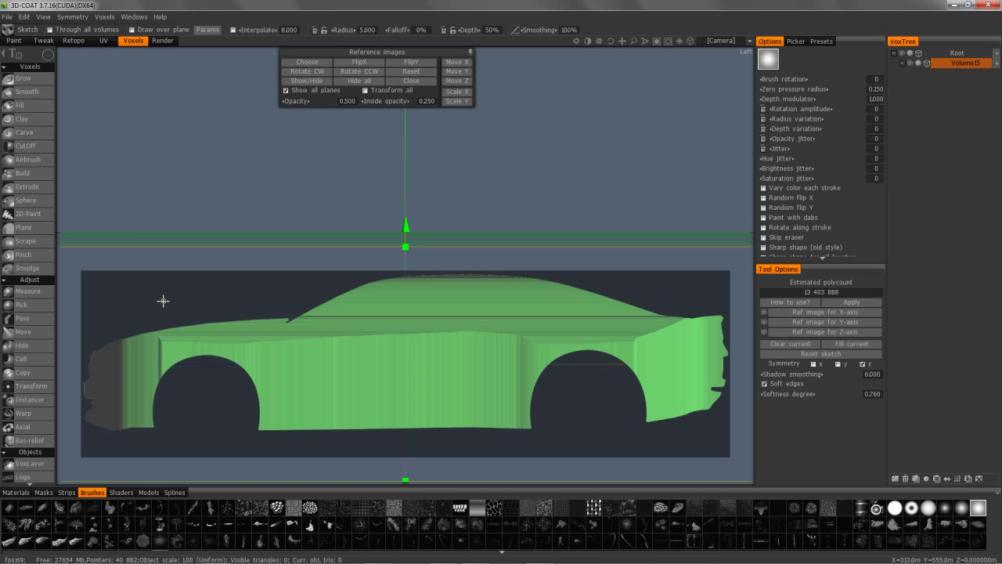
right_drag(163, 300, 235, 300)
middle_drag(235, 300, 293, 292)
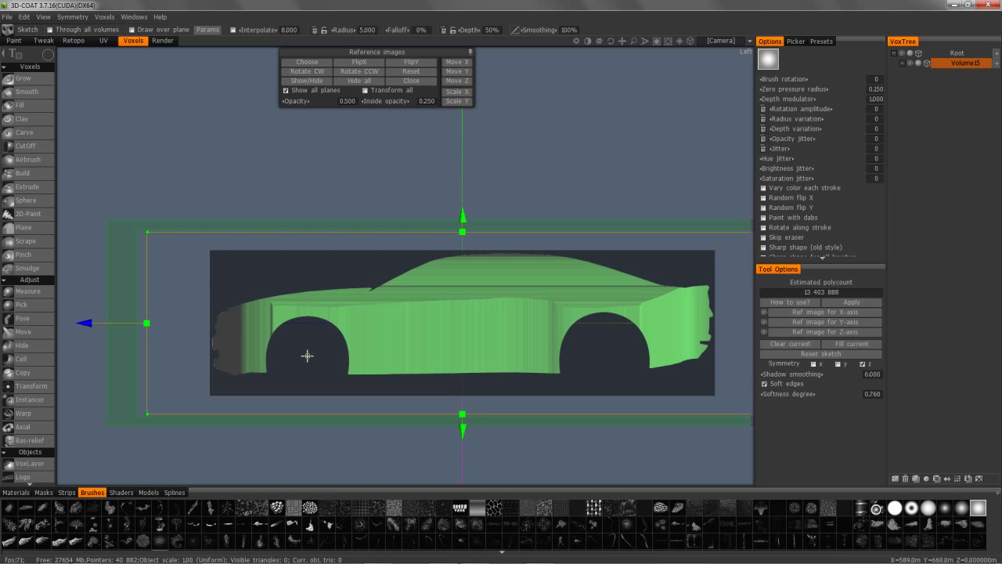
shift+drag(312, 359, 343, 380)
shift+drag(346, 380, 346, 381)
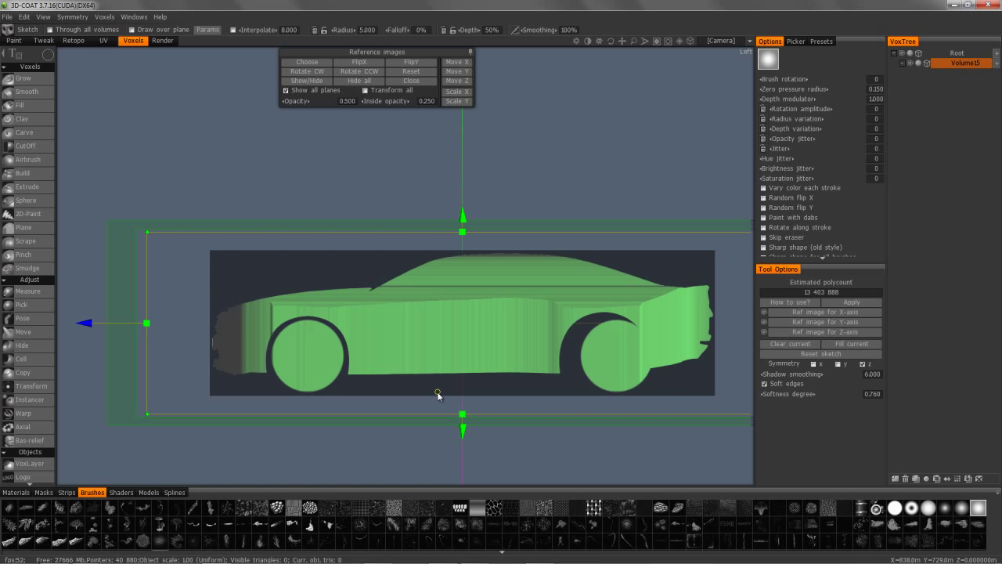
key(ctrl+z)
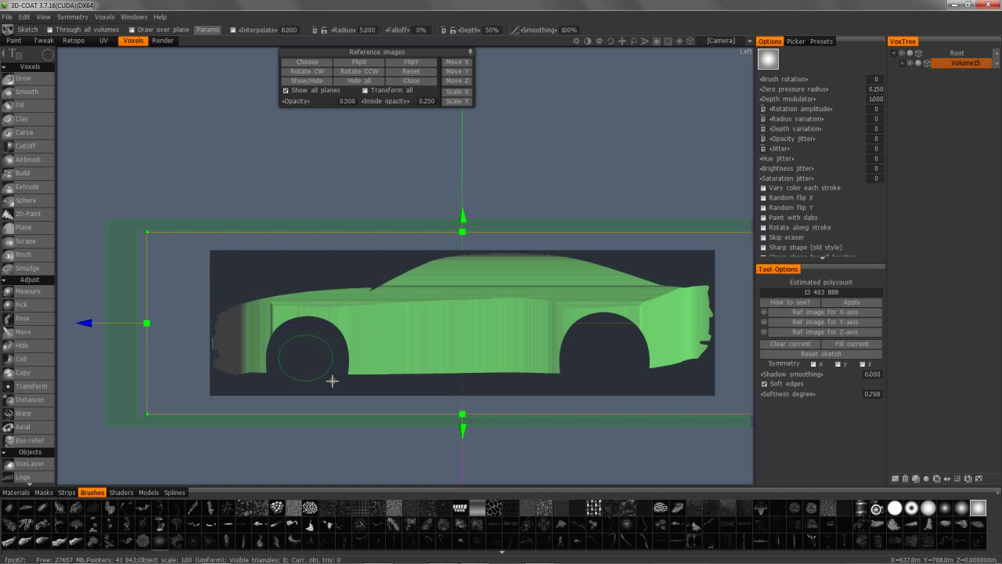
shift+drag(332, 381, 342, 394)
shift+click(341, 393)
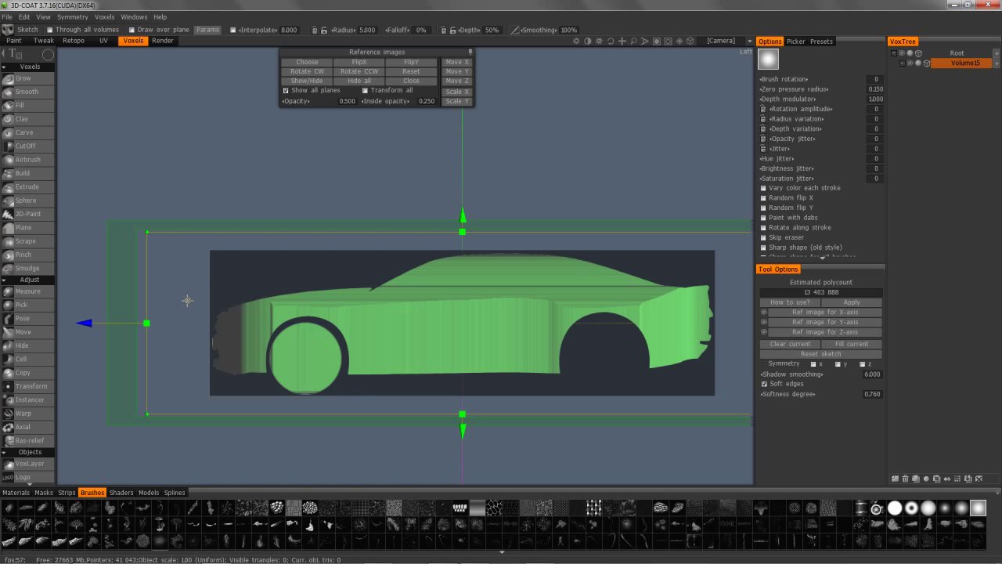
key(ctrl+z)
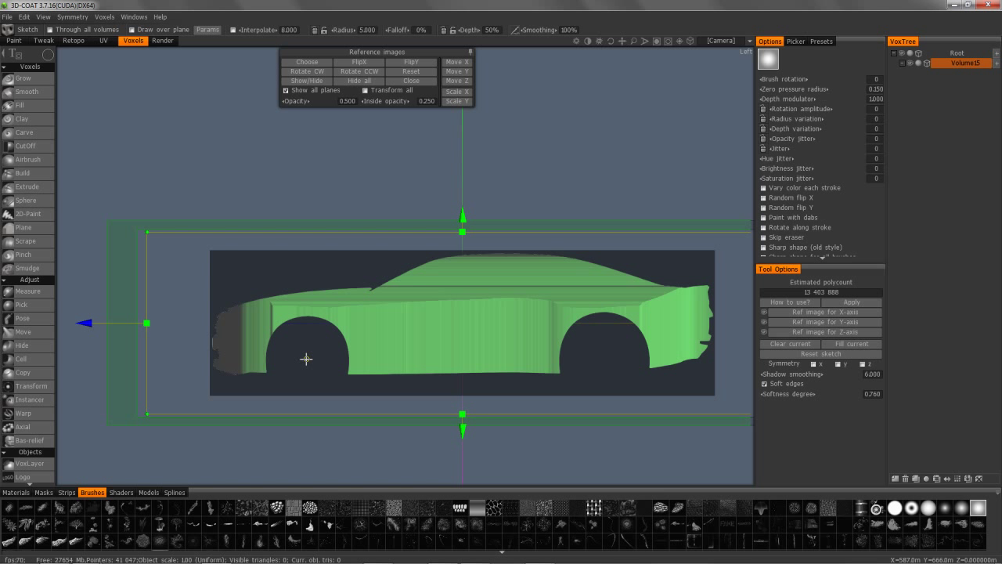
Step: Fill a wheel-sized circle in the front wheel arch and a matching one in the rear wheel arch of the side silhouette
right_drag(311, 366, 342, 396)
key(shift)
shift+click(338, 397)
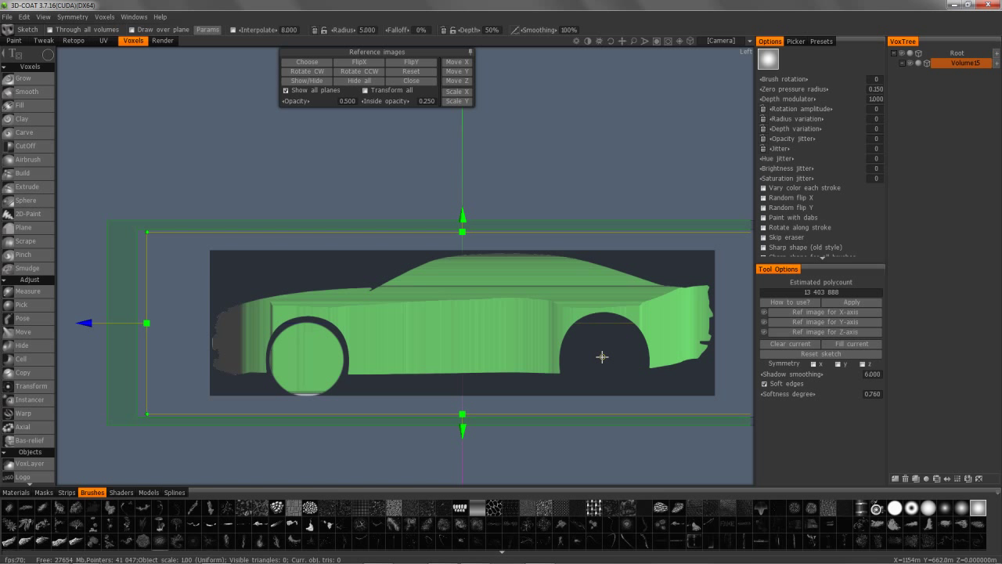
shift+drag(621, 374, 643, 390)
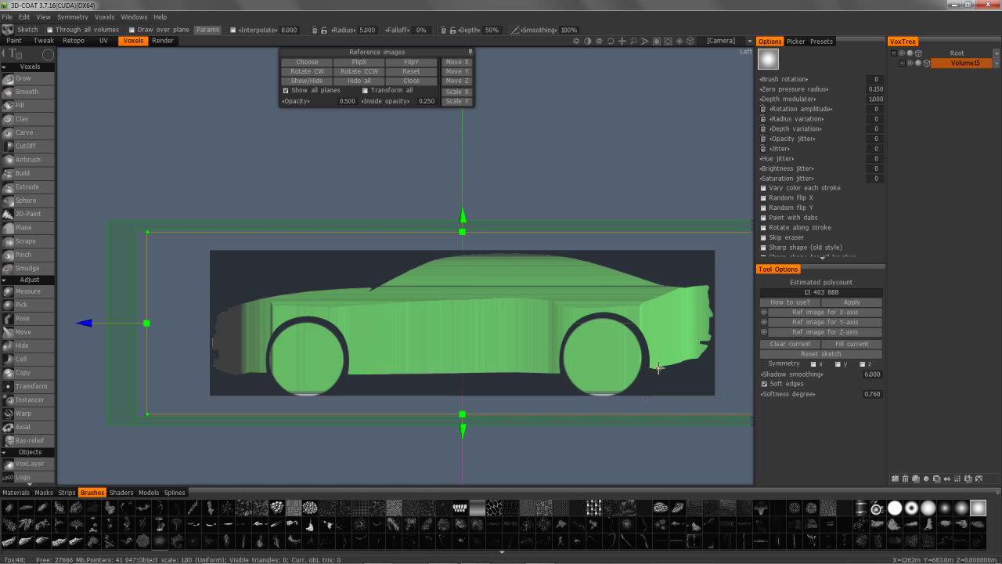
scroll(165, 213, down, 3)
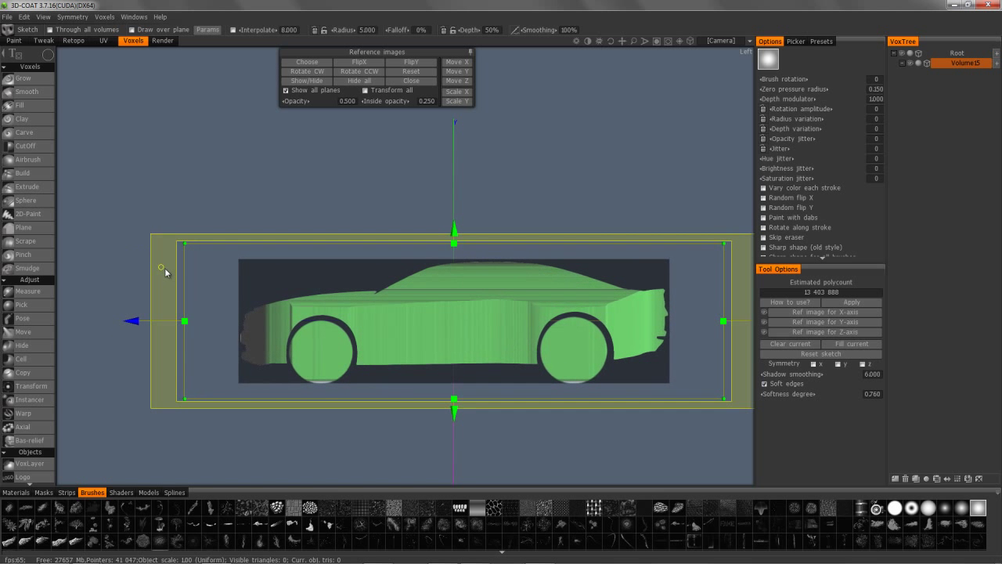
mouse_move(193, 267)
alt+mouse_down()
mouse_move(207, 274)
mouse_move(171, 244)
alt+mouse_up()
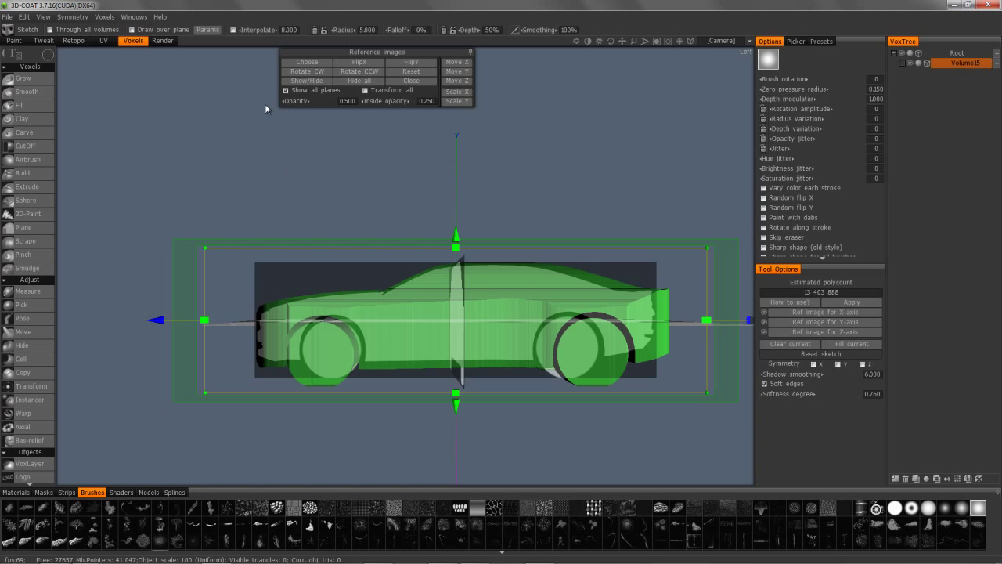
Step: Reset the sketch to its default block and face its side reference plane
key(ctrl+z)
right_drag(335, 231, 388, 288)
drag(419, 280, 348, 260)
right_drag(348, 260, 470, 275)
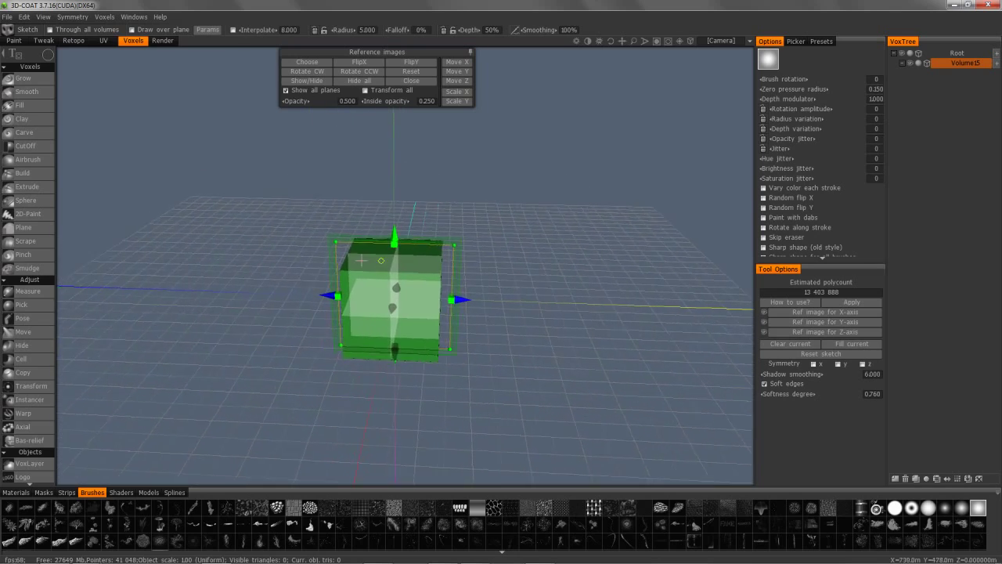
drag(469, 274, 317, 257)
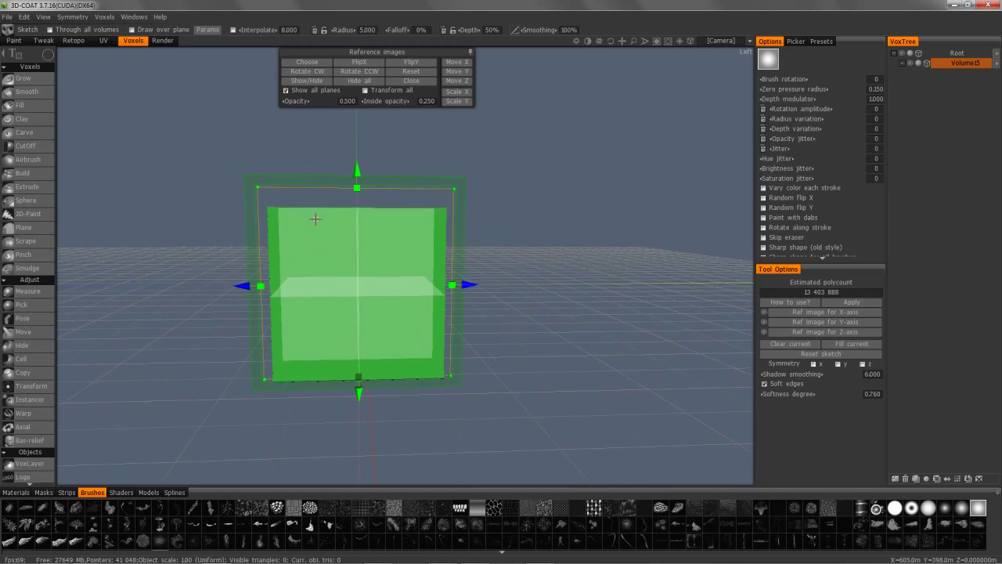
Step: Erase cell-patterned holes from the block's side face with a freehand stroke, using the rounded-cell brush at a radius of about 41.6
mouse_move(48, 56)
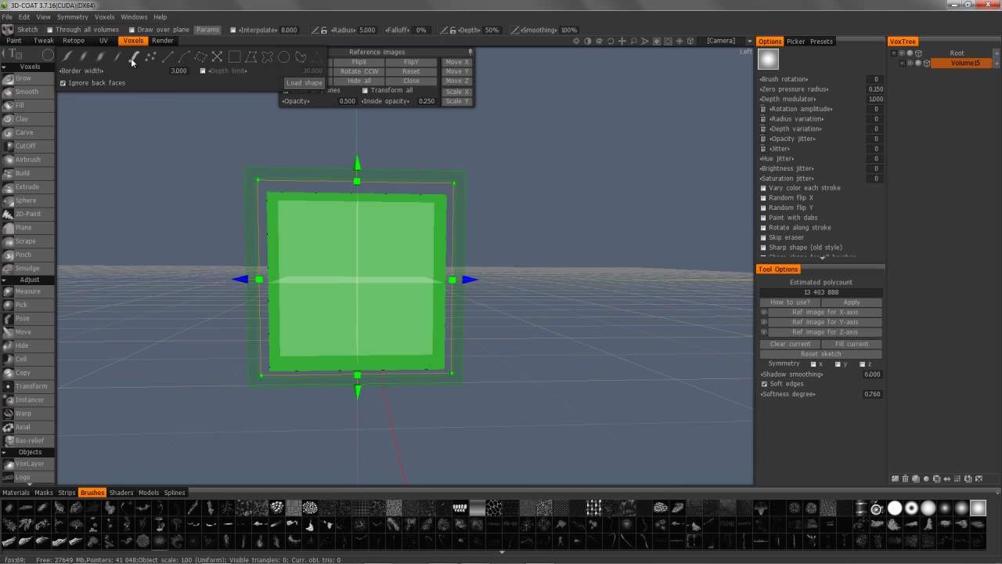
click(132, 61)
mouse_move(313, 227)
alt+mouse_down()
mouse_move(311, 217)
mouse_move(307, 251)
mouse_move(324, 251)
alt+mouse_up()
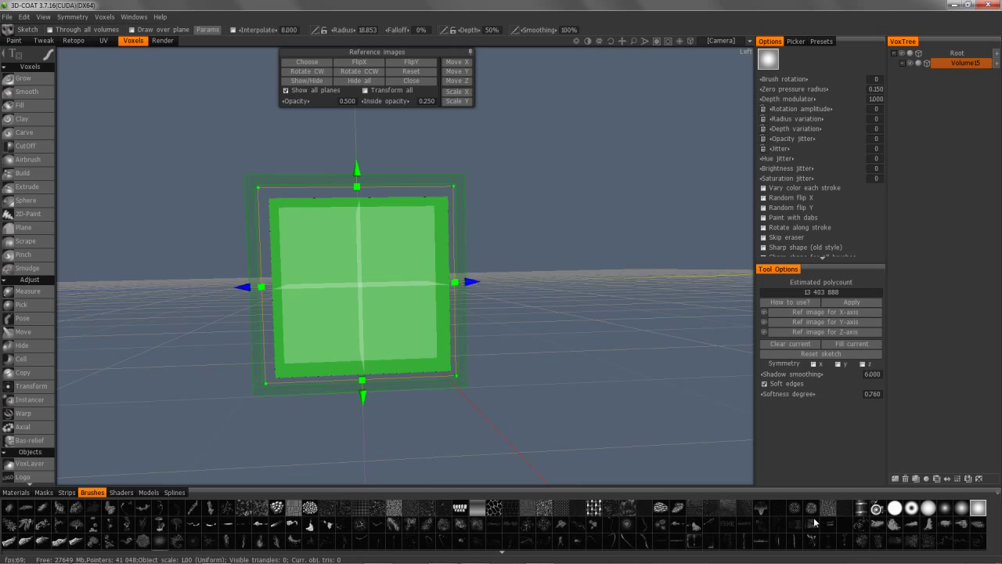
click(310, 510)
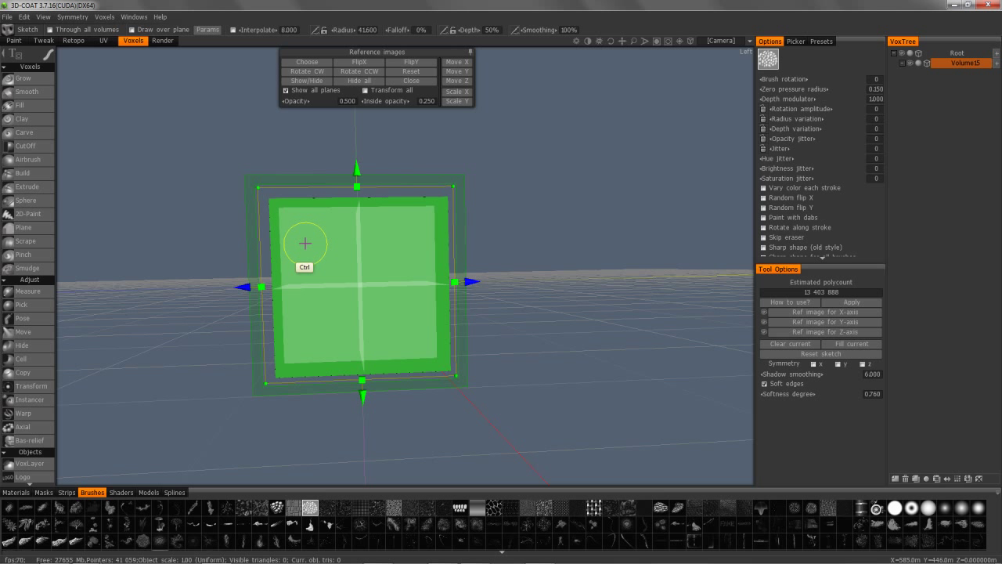
mouse_move(318, 224)
ctrl+mouse_down()
mouse_move(293, 258)
mouse_move(324, 268)
mouse_move(339, 223)
mouse_move(365, 219)
mouse_move(416, 228)
mouse_move(429, 264)
ctrl+mouse_up()
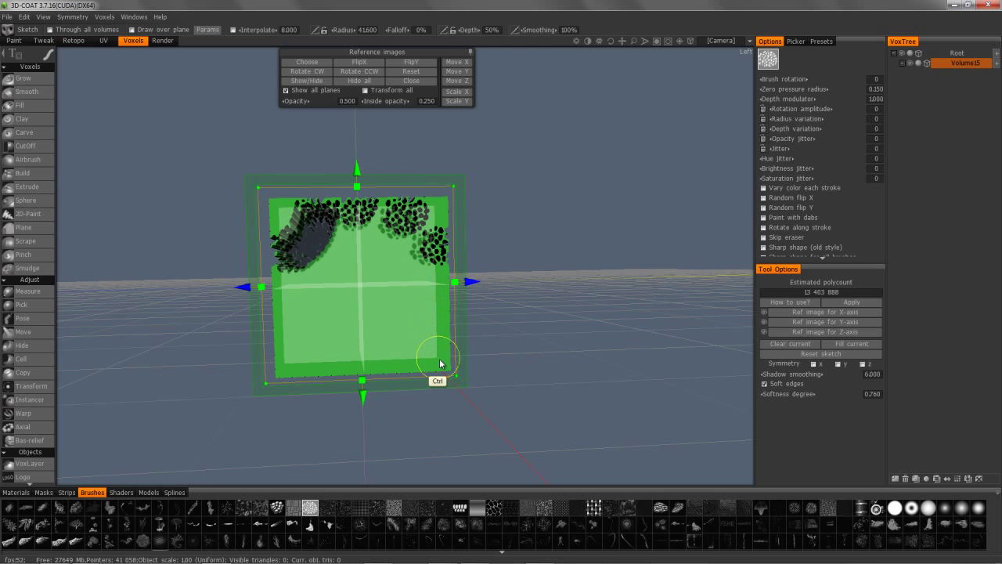
ctrl+drag(427, 367, 392, 372)
mouse_move(293, 379)
ctrl+mouse_down()
mouse_move(272, 373)
mouse_move(263, 387)
ctrl+mouse_up()
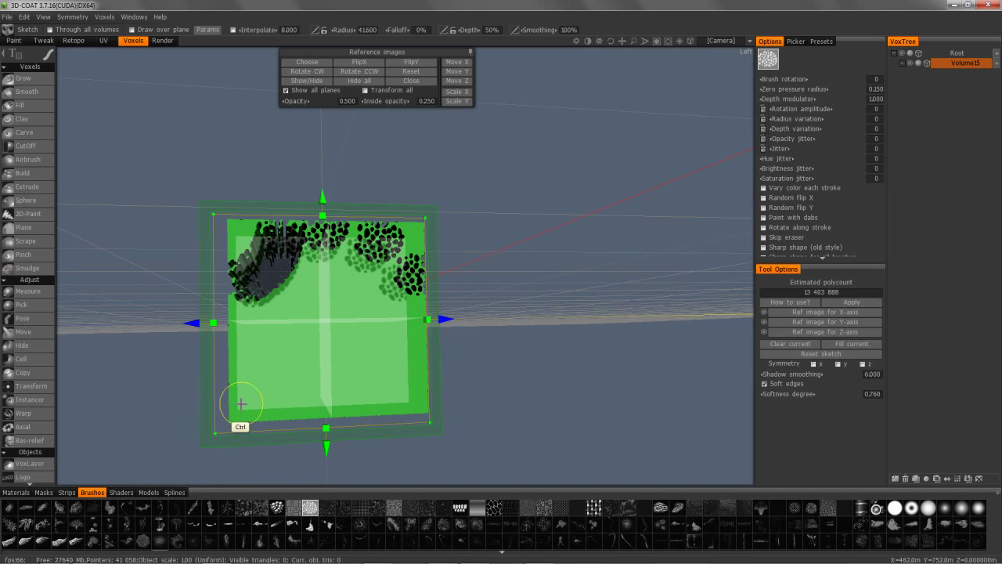
ctrl+click(241, 404)
ctrl+click(273, 332)
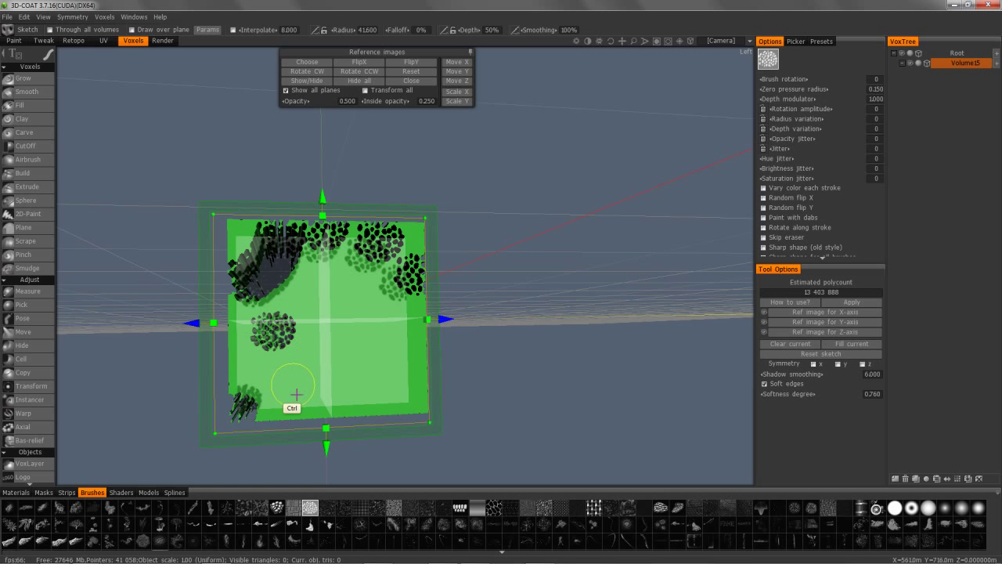
Step: Erase two round patches of small grid-pattern holes from the block's side face, using the dot-grid brush at a radius of about 53.5
click(393, 508)
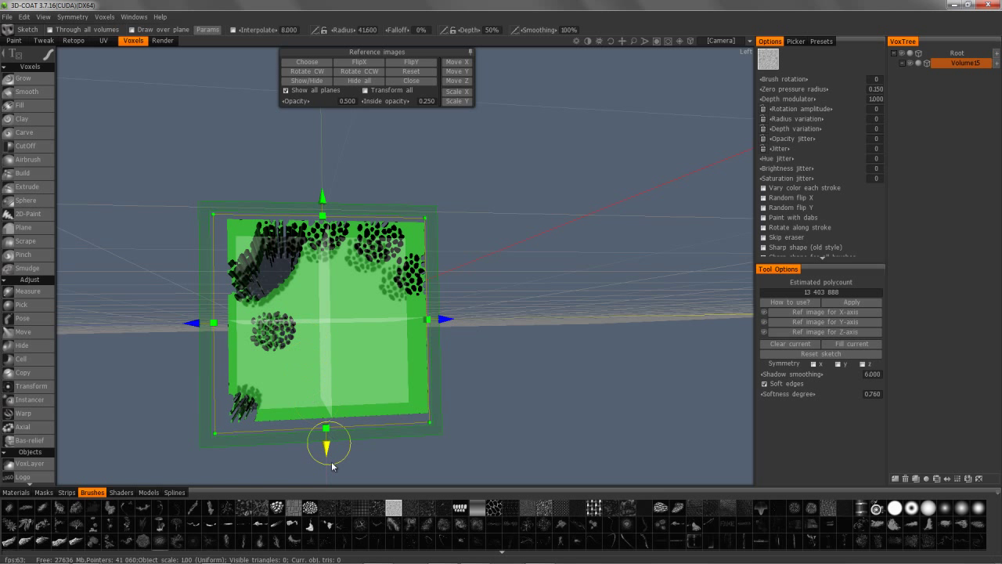
click(360, 512)
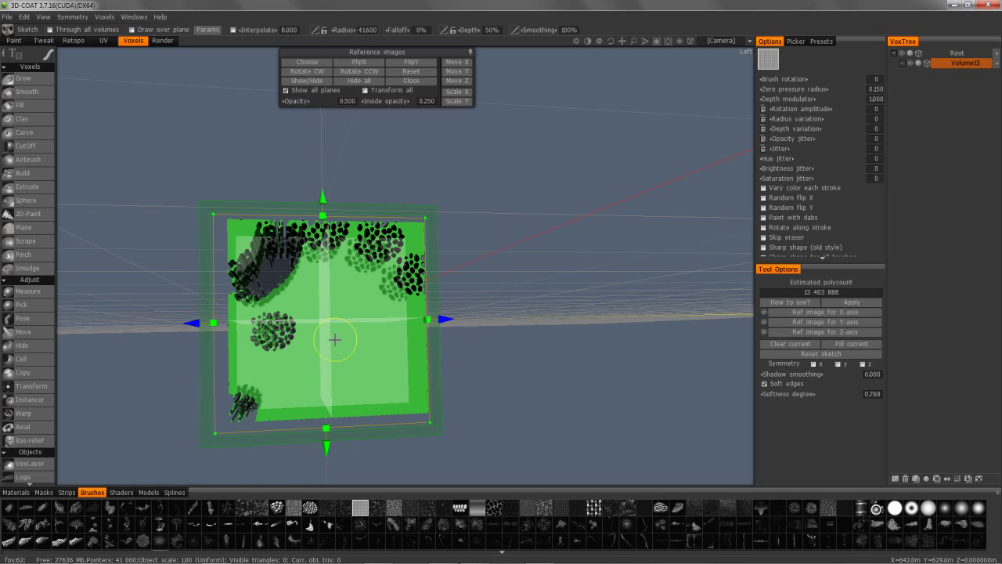
ctrl+click(362, 332)
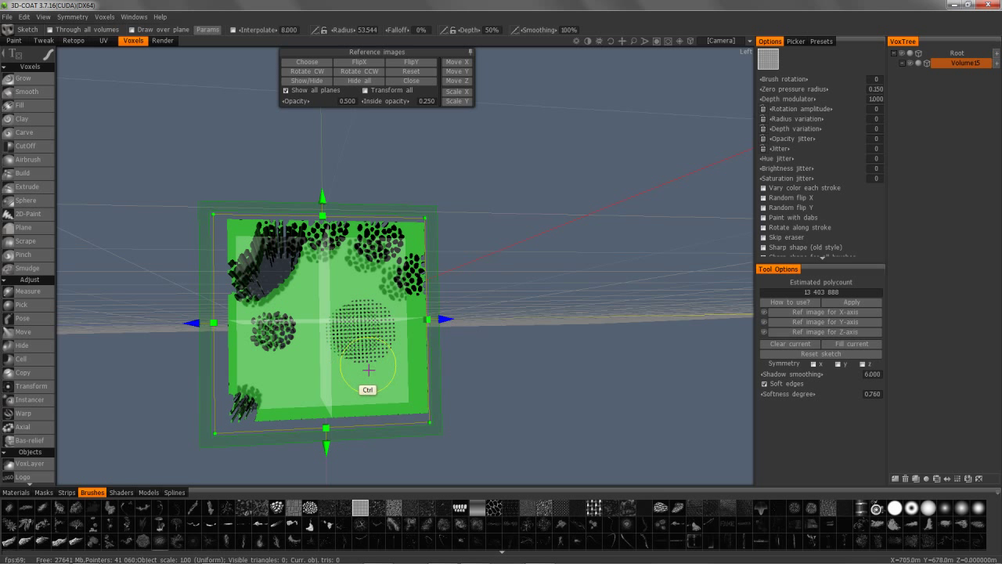
ctrl+click(317, 380)
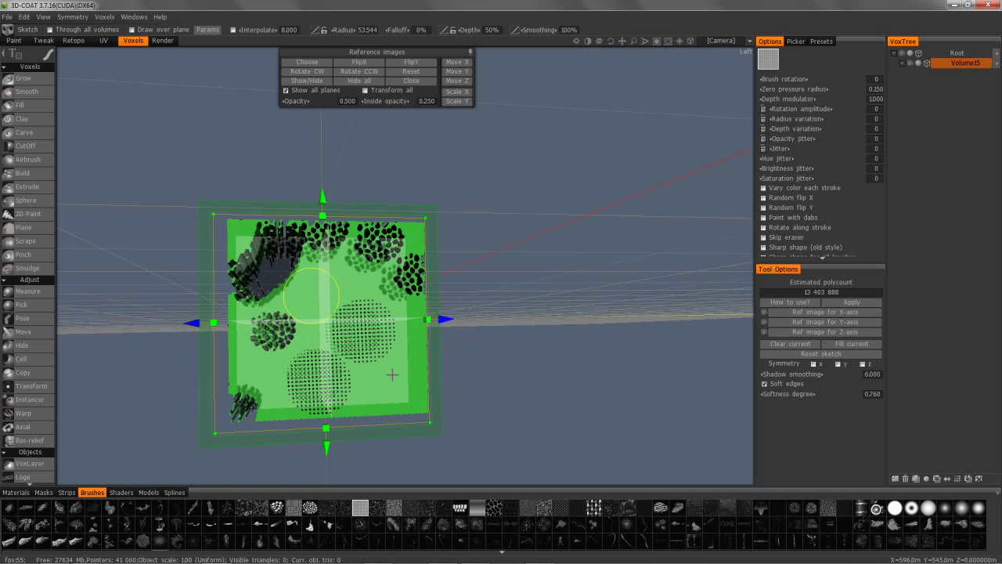
Step: Inspect the perforated block from an angle and reset the sketch to its solid default block
mouse_move(180, 295)
mouse_down()
mouse_move(415, 213)
mouse_move(308, 304)
mouse_move(815, 360)
mouse_up()
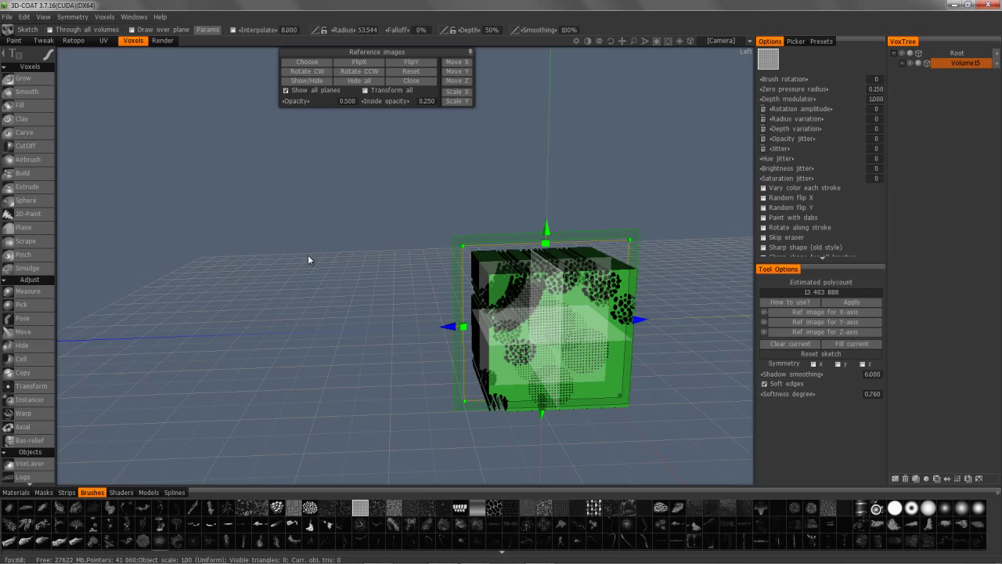
mouse_move(308, 250)
right_down()
mouse_move(520, 220)
mouse_move(791, 302)
right_up()
mouse_move(791, 303)
middle_down()
mouse_move(756, 369)
mouse_move(543, 207)
middle_up()
drag(543, 210, 352, 276)
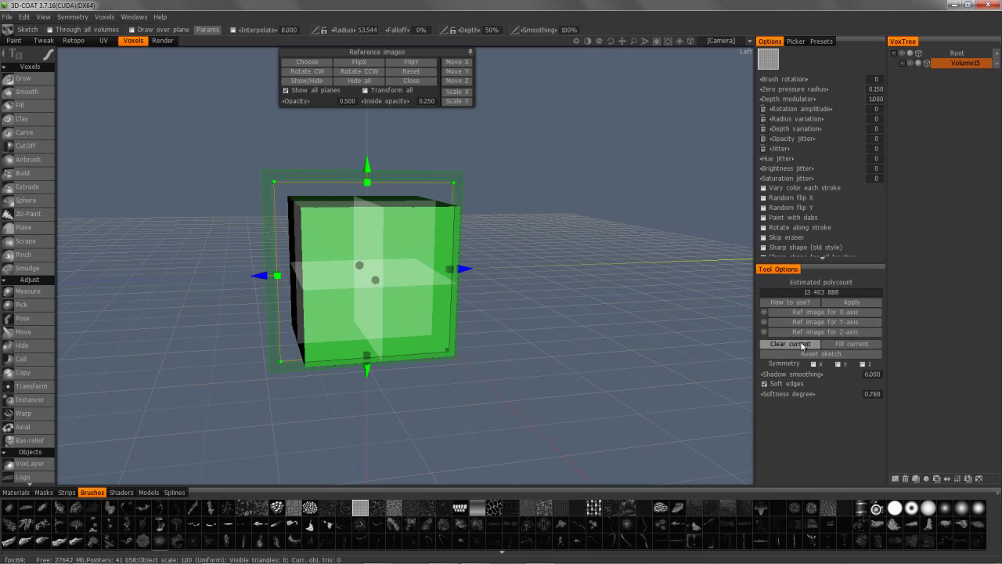
Step: Clear the fill from the side, front and top reference planes one after another
click(789, 344)
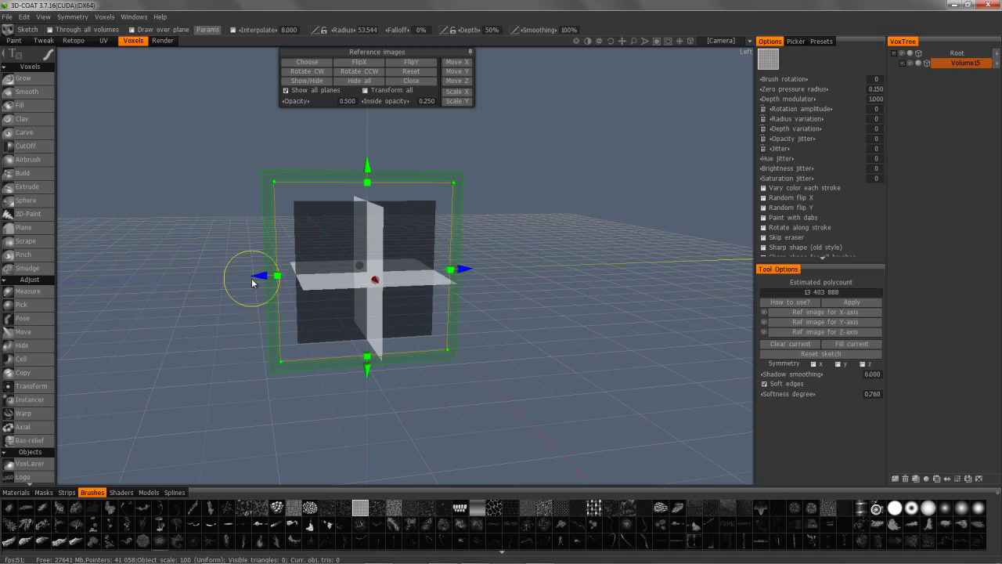
mouse_move(253, 280)
mouse_down()
mouse_move(172, 149)
mouse_move(110, 234)
mouse_move(673, 335)
mouse_up()
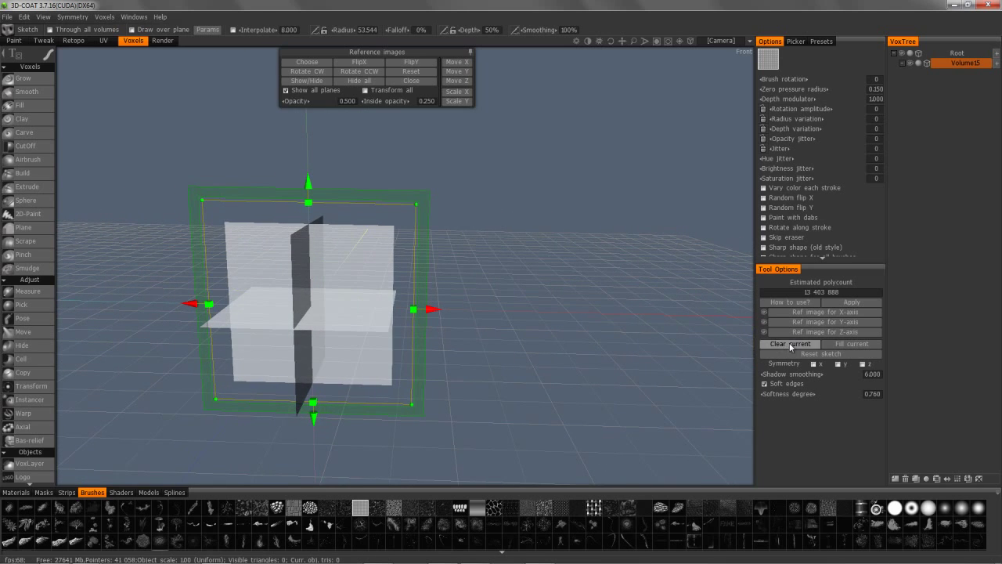
drag(521, 312, 432, 239)
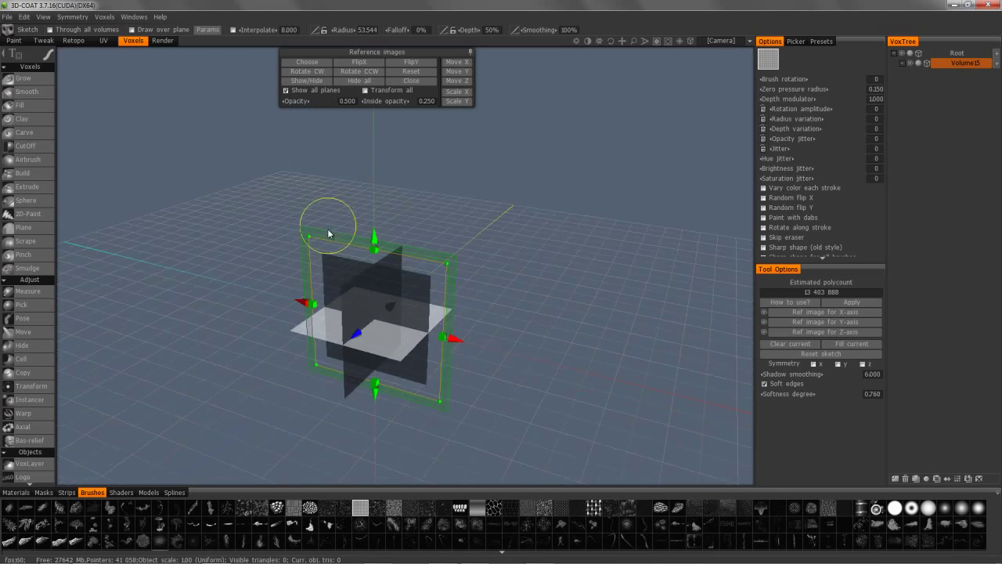
alt+drag(329, 233, 367, 216)
alt+middle_drag(367, 216, 373, 276)
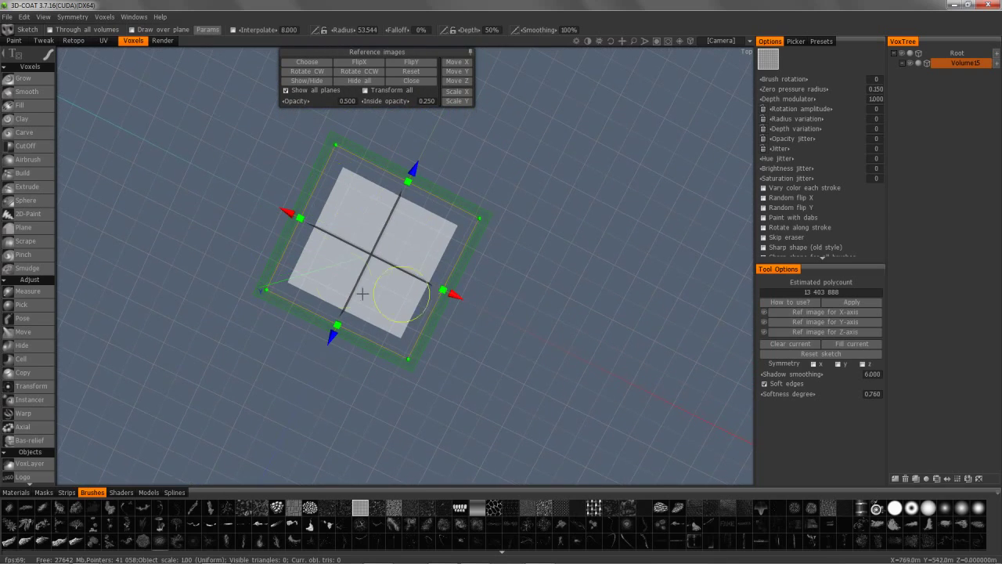
mouse_move(390, 226)
alt+mouse_down()
mouse_move(342, 217)
mouse_move(360, 243)
alt+mouse_up()
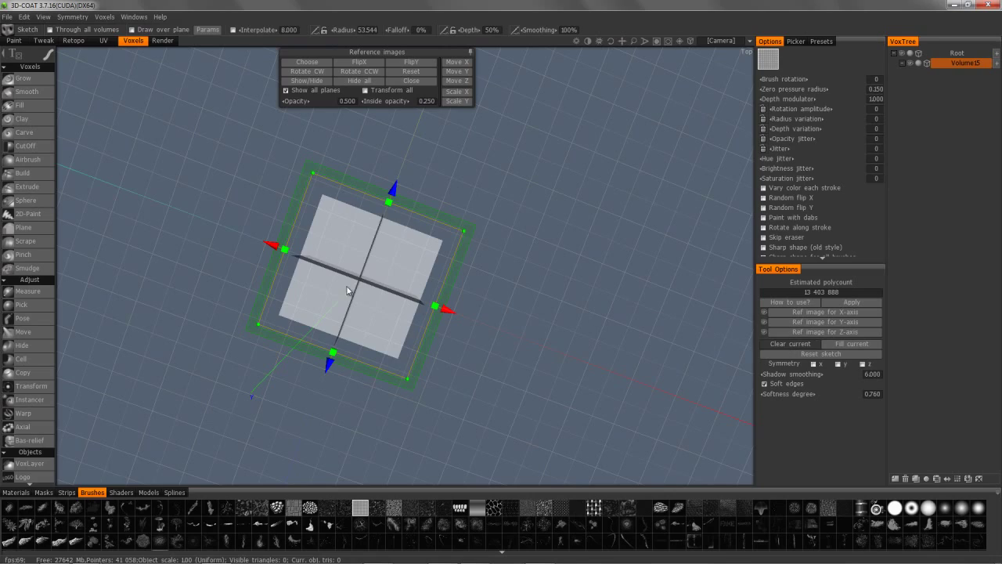
Step: Choose a closed-outline stroke mode and fill an irregular rock silhouette on the side reference plane
mouse_move(347, 290)
middle_down()
mouse_move(292, 192)
mouse_move(328, 200)
mouse_move(332, 218)
mouse_move(381, 224)
mouse_move(365, 215)
mouse_move(209, 243)
mouse_move(253, 212)
mouse_move(291, 217)
mouse_move(297, 253)
mouse_move(321, 233)
mouse_move(331, 201)
mouse_move(396, 242)
mouse_move(357, 277)
middle_up()
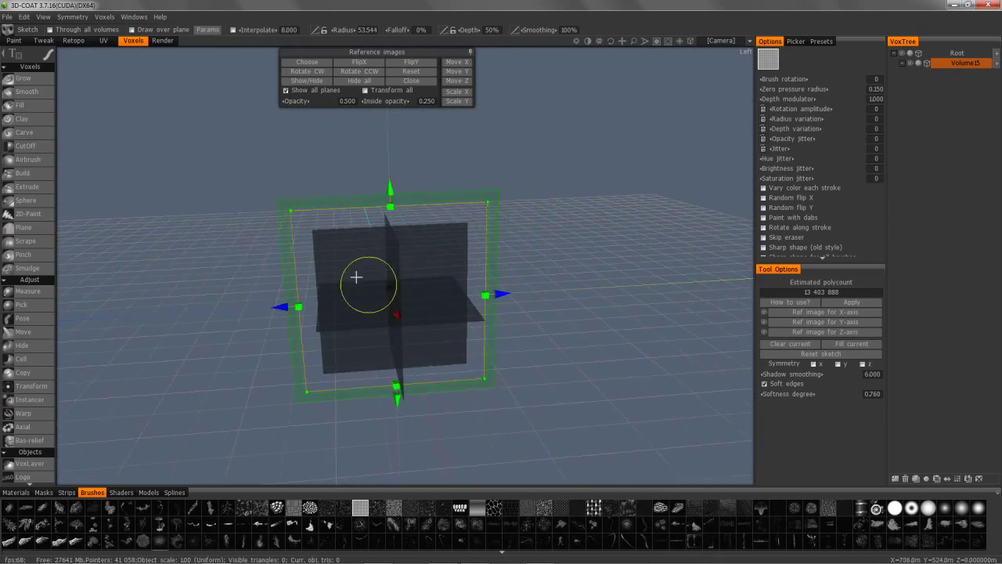
mouse_move(50, 58)
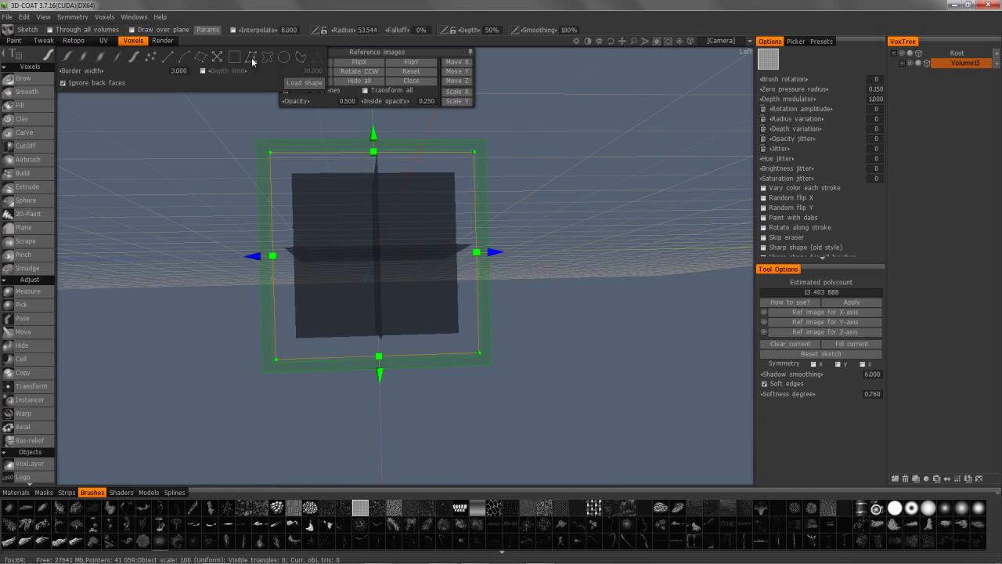
mouse_move(376, 179)
middle_down()
mouse_move(357, 169)
mouse_move(336, 181)
mouse_move(356, 170)
mouse_move(381, 228)
mouse_move(362, 211)
middle_up()
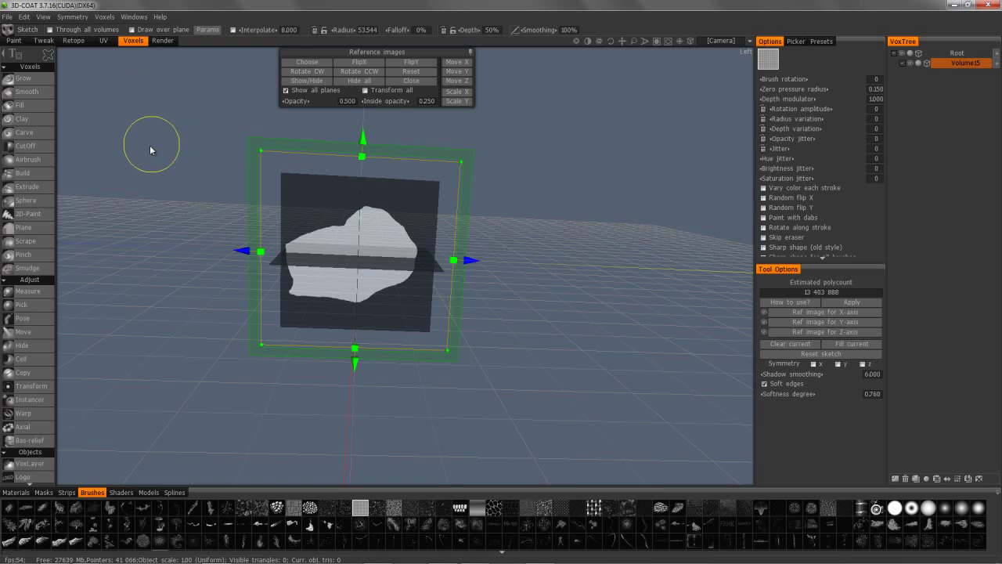
Step: Fill a rounded, irregular rock outline on the top reference plane and another on the front reference plane
drag(184, 172, 390, 157)
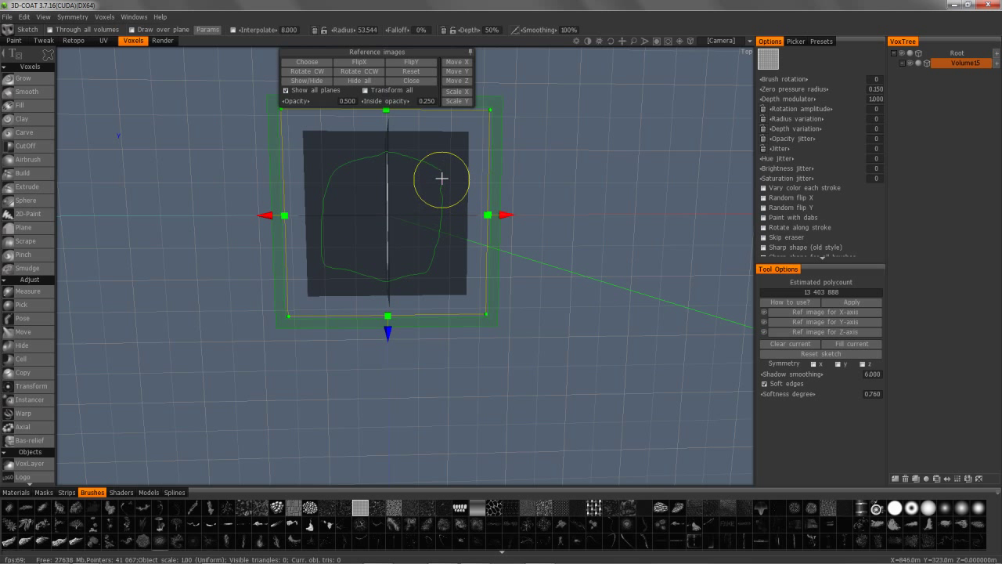
drag(442, 172, 433, 172)
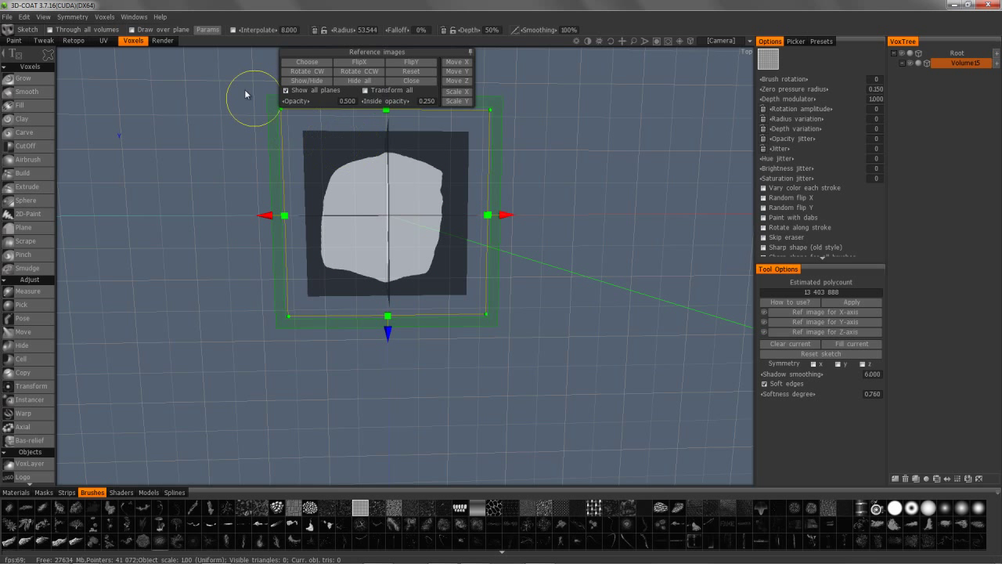
drag(246, 94, 434, 310)
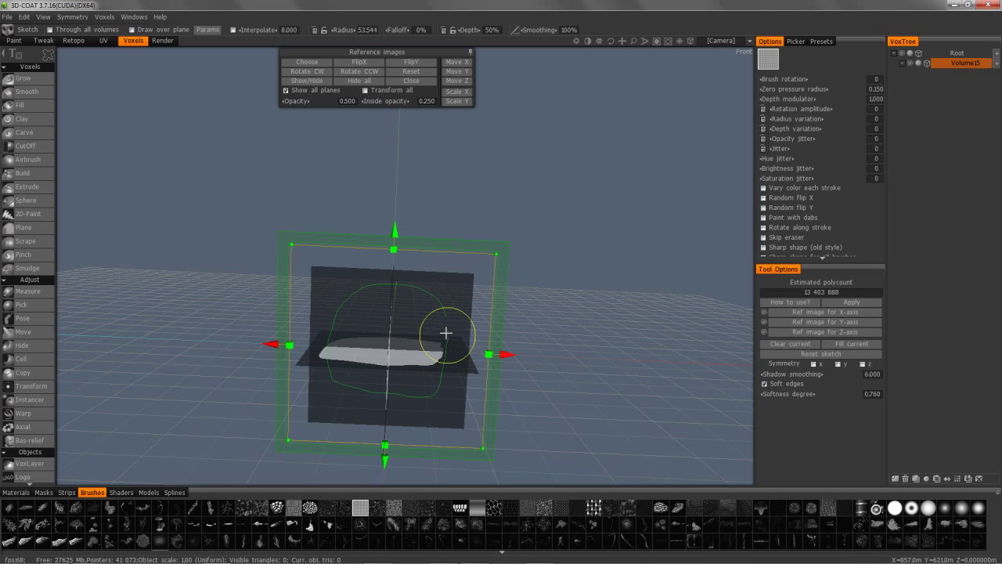
mouse_move(277, 161)
mouse_down()
mouse_move(336, 247)
mouse_move(312, 240)
mouse_up()
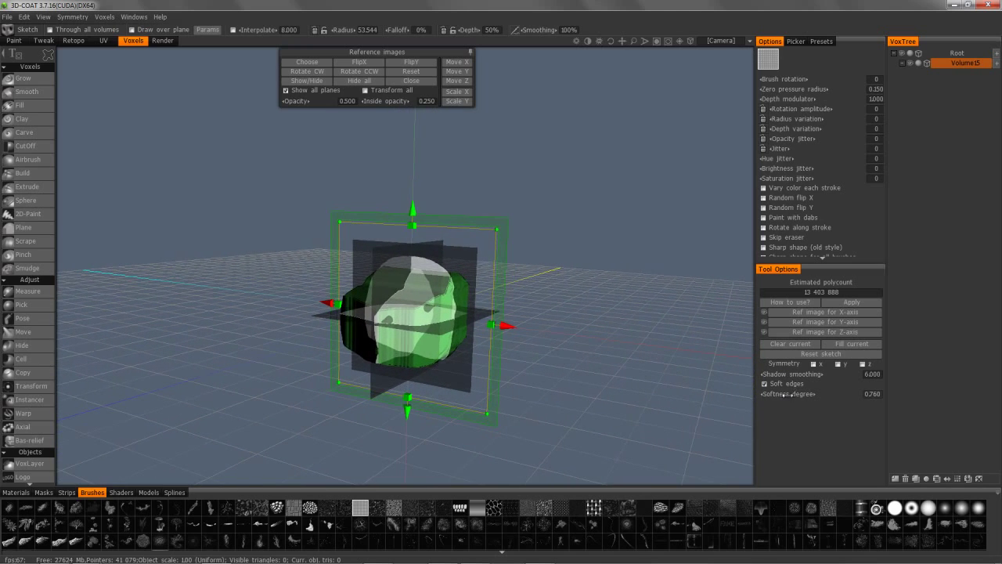
Step: Convert the rock sketch into voxels with a softness degree of 1.020 and the volume's resolution doubled to 2x
drag(784, 397, 805, 397)
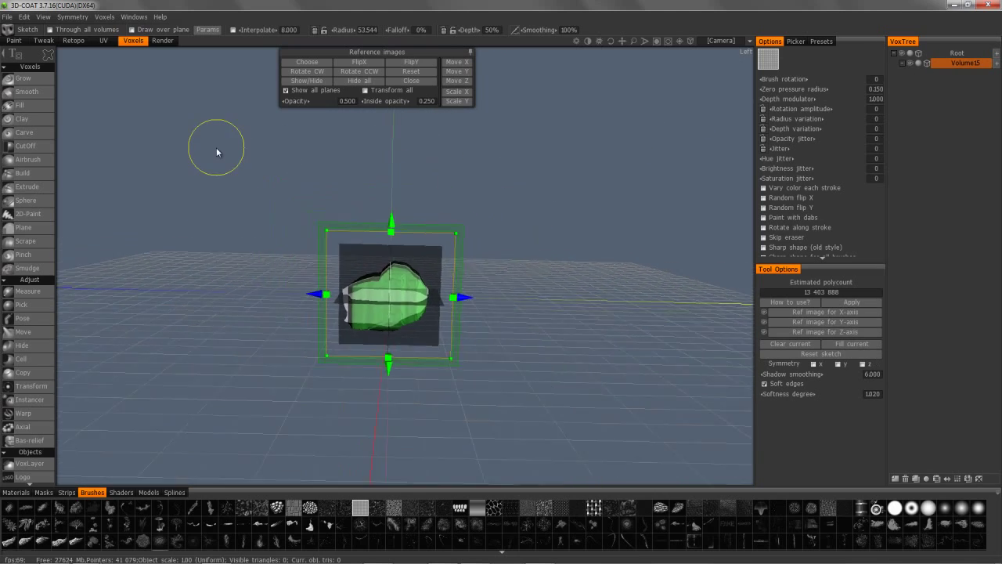
click(957, 479)
click(432, 304)
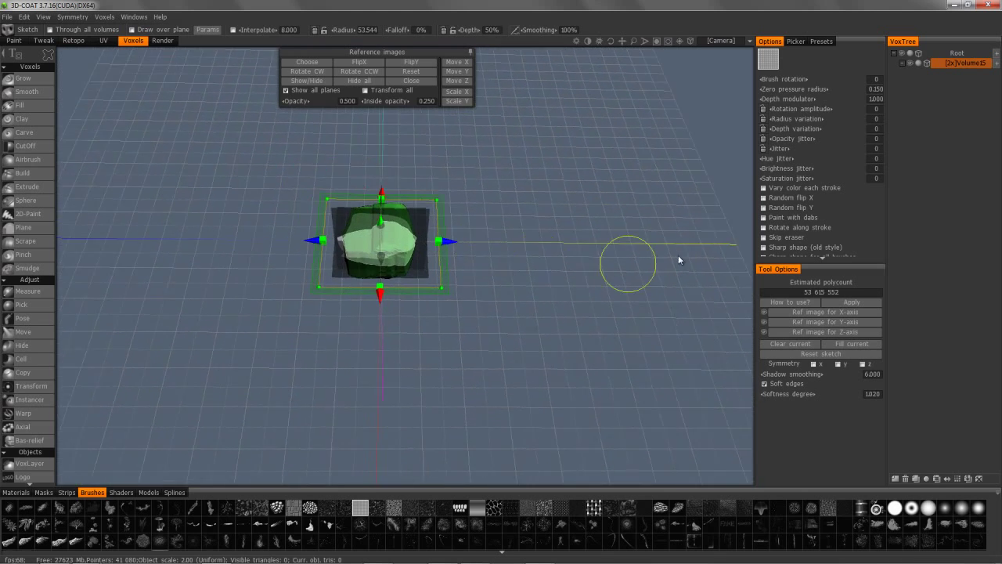
click(846, 302)
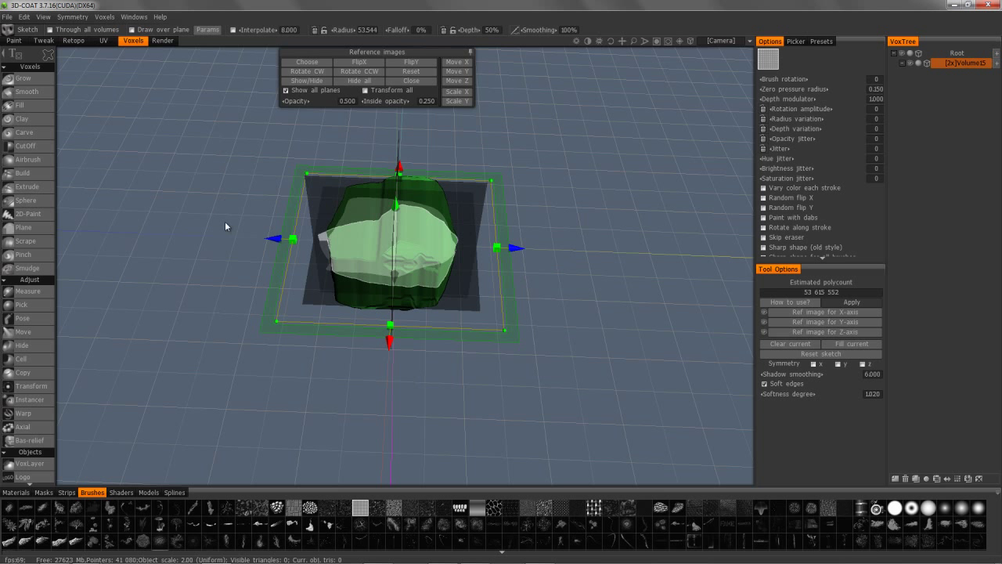
Step: Activate the Carve tool and smooth the whole rock volume
click(33, 133)
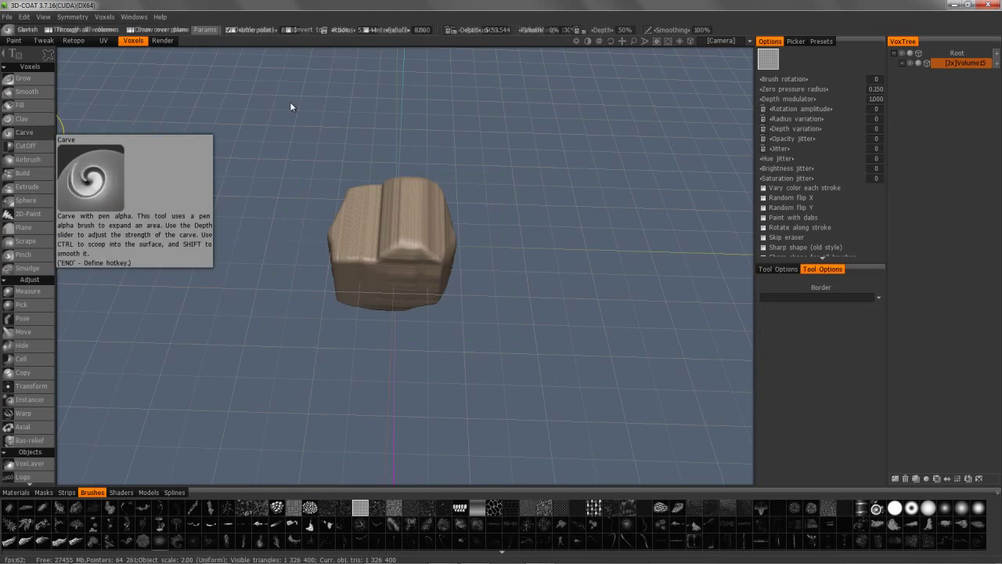
drag(262, 186, 165, 368)
drag(38, 462, 66, 139)
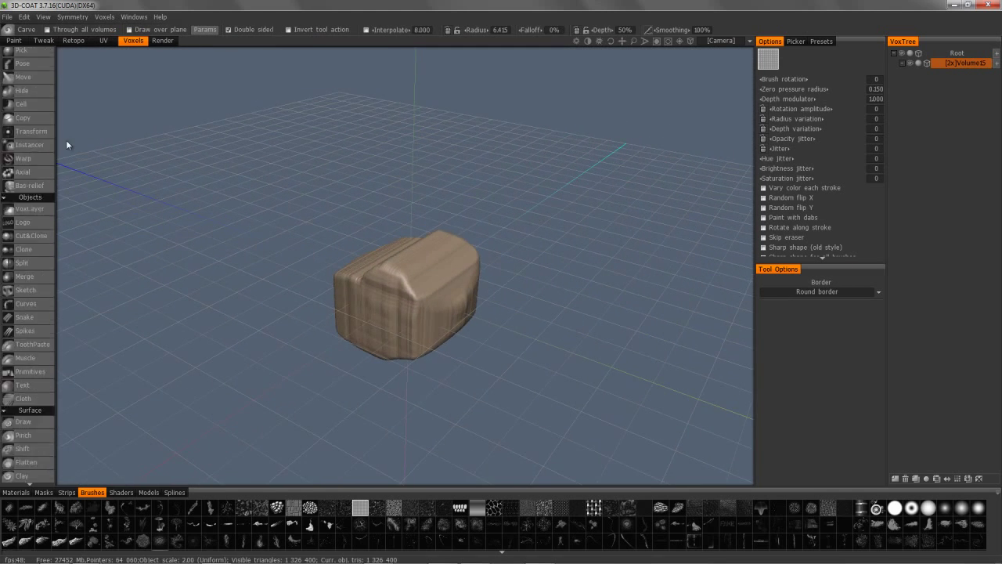
scroll(37, 401, down, 3)
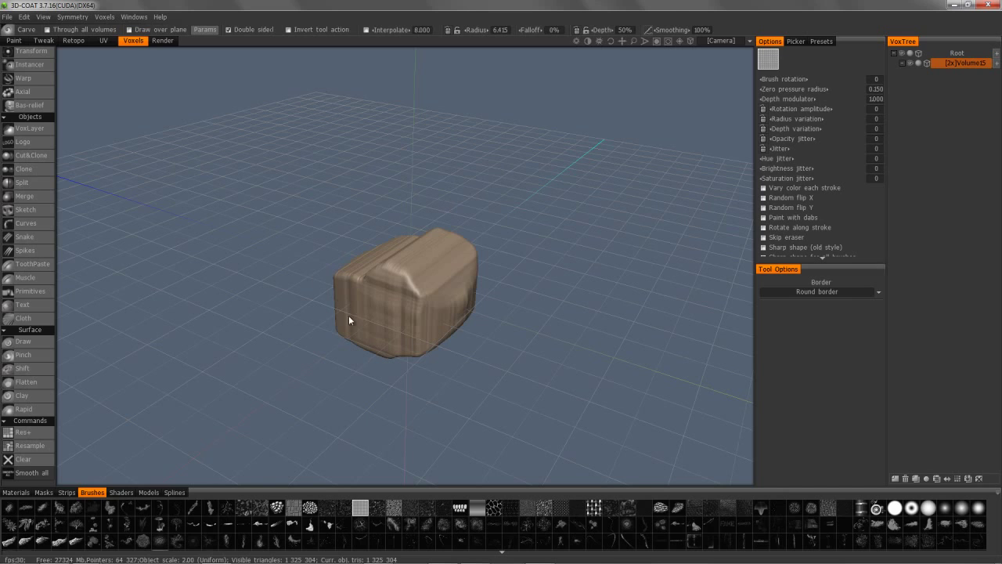
Step: Set the Carve brush radius to about 37.4 and select a rough stone-textured brush alpha
mouse_move(349, 321)
alt+mouse_down()
mouse_move(358, 322)
mouse_move(352, 303)
mouse_move(376, 272)
alt+mouse_up()
right_drag(375, 273, 382, 273)
alt+drag(383, 273, 206, 235)
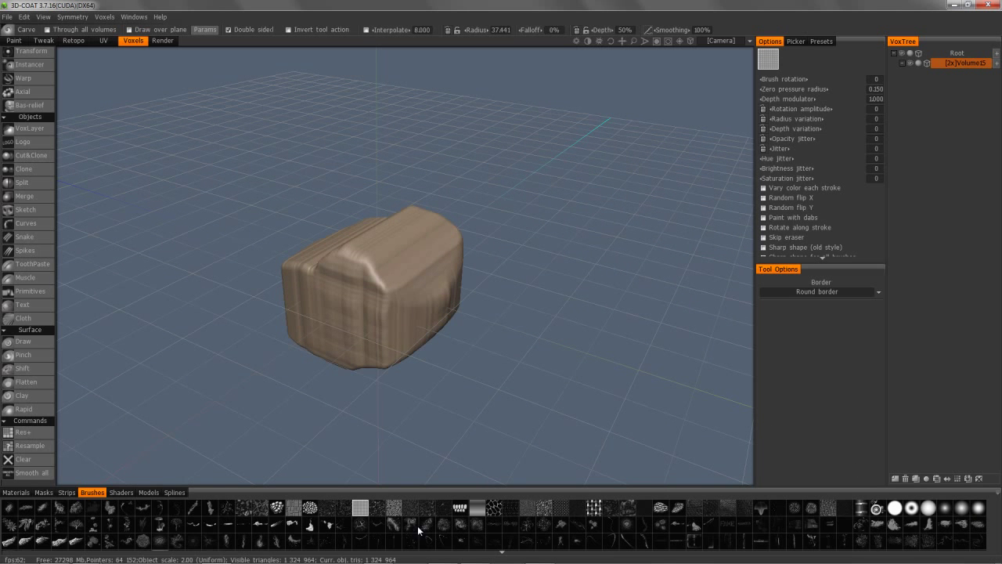
scroll(329, 532, down, 4)
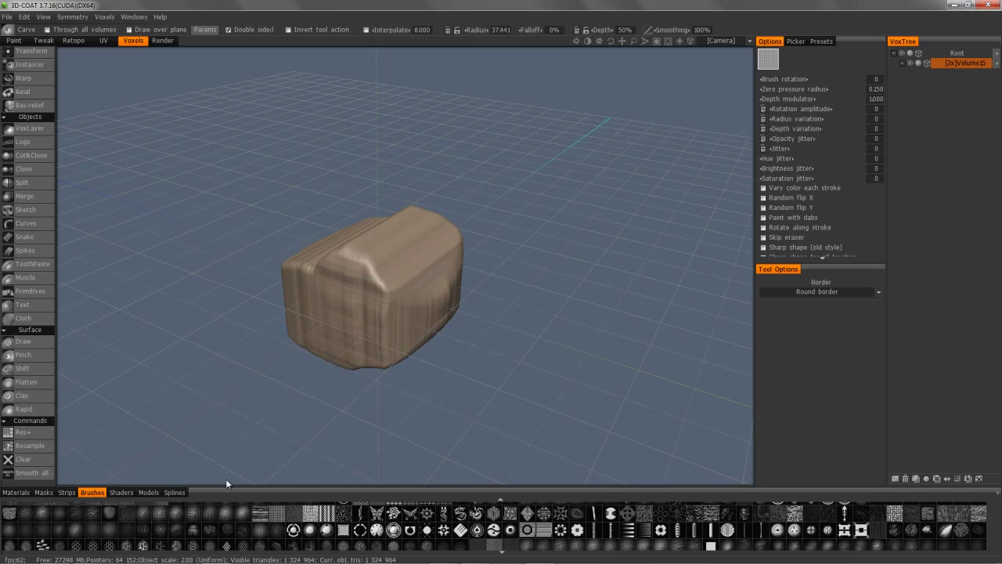
click(178, 529)
mouse_move(251, 375)
alt+mouse_down()
mouse_move(358, 311)
mouse_move(355, 287)
mouse_move(342, 288)
alt+mouse_up()
mouse_move(343, 287)
alt+mouse_down()
mouse_move(360, 263)
mouse_move(357, 235)
mouse_move(314, 290)
alt+mouse_up()
Step: Set the Carve stroke mode to freehand drawing and the brush falloff to 31%
scroll(36, 300, up, 5)
scroll(36, 300, up, 4)
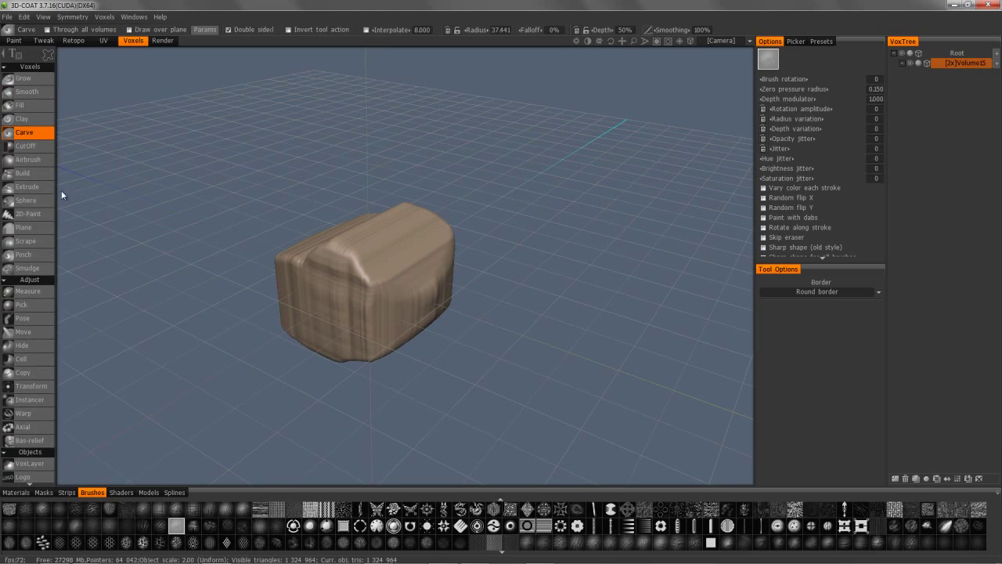
click(47, 53)
click(133, 58)
drag(299, 206, 352, 316)
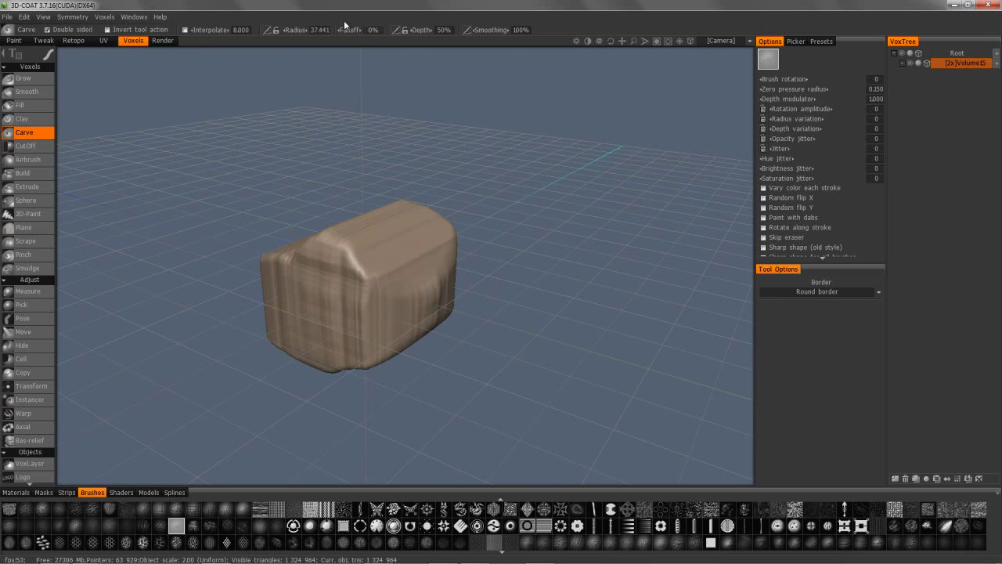
drag(548, 105, 570, 106)
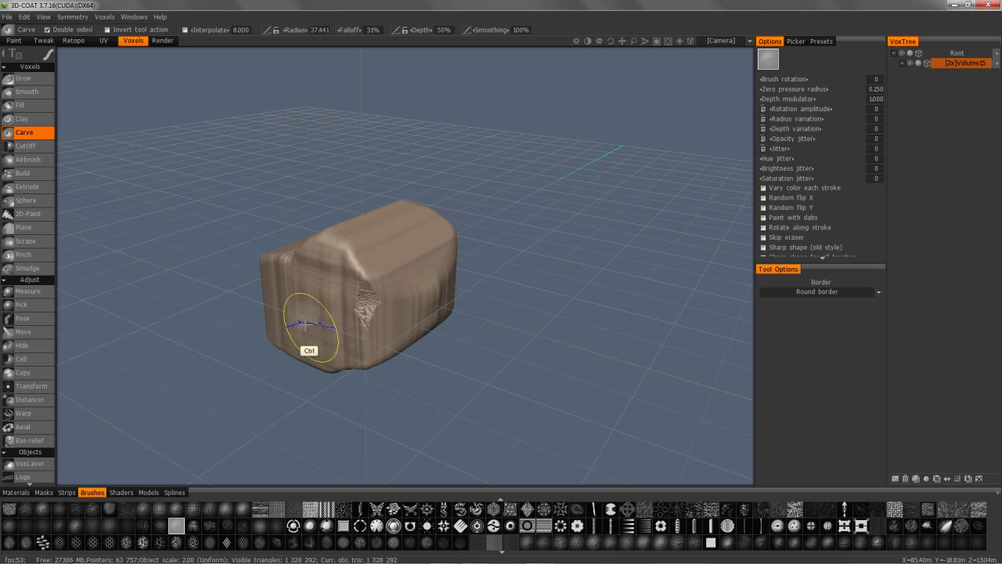
Step: Scoop several chipped-stone patches into the rock's end face and along its upper edge
ctrl+drag(312, 300, 332, 337)
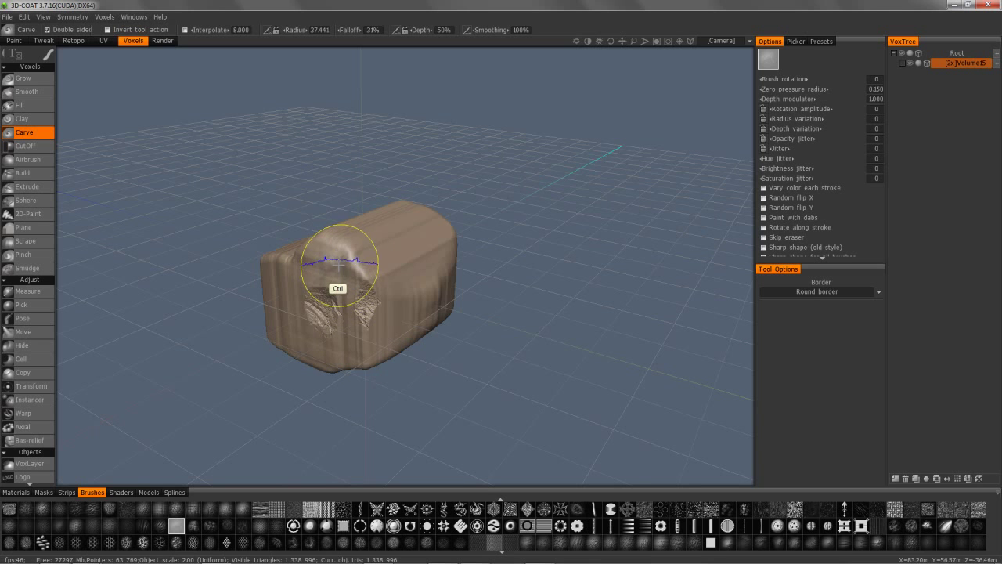
ctrl+drag(334, 255, 360, 278)
mouse_move(226, 267)
mouse_down()
mouse_move(287, 253)
mouse_move(324, 280)
mouse_up()
ctrl+drag(330, 243, 326, 250)
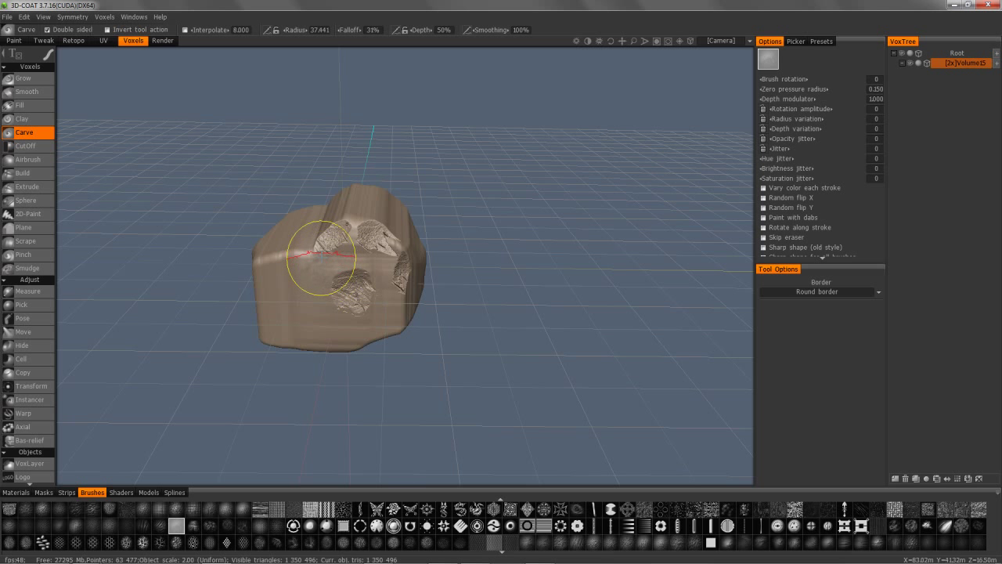
Step: Set the Carve depth to 13% and choose a different textured brush alpha
mouse_move(322, 260)
mouse_down()
mouse_move(332, 249)
mouse_move(330, 274)
mouse_up()
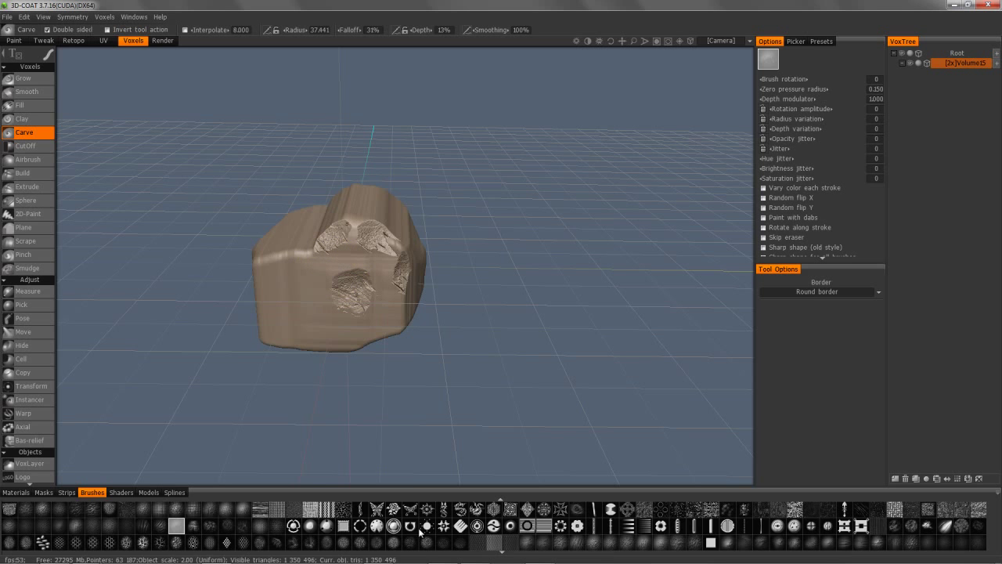
mouse_move(352, 258)
ctrl+mouse_down()
mouse_move(318, 263)
mouse_move(337, 250)
ctrl+mouse_up()
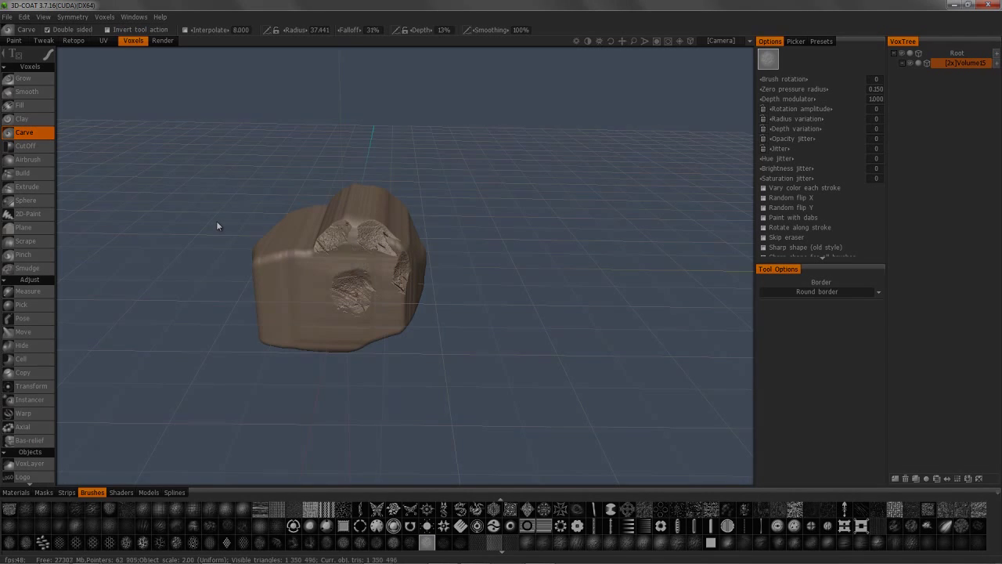